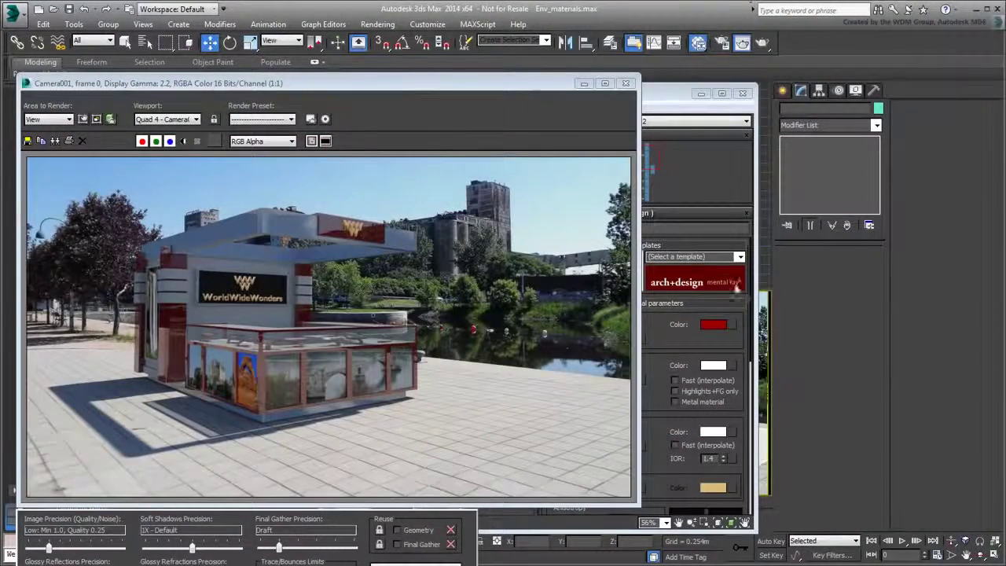
# Close the render and material windows, reset the scene without saving, and open Env_reflections.max.
pyautogui.click(627, 83)
pyautogui.click(742, 94)
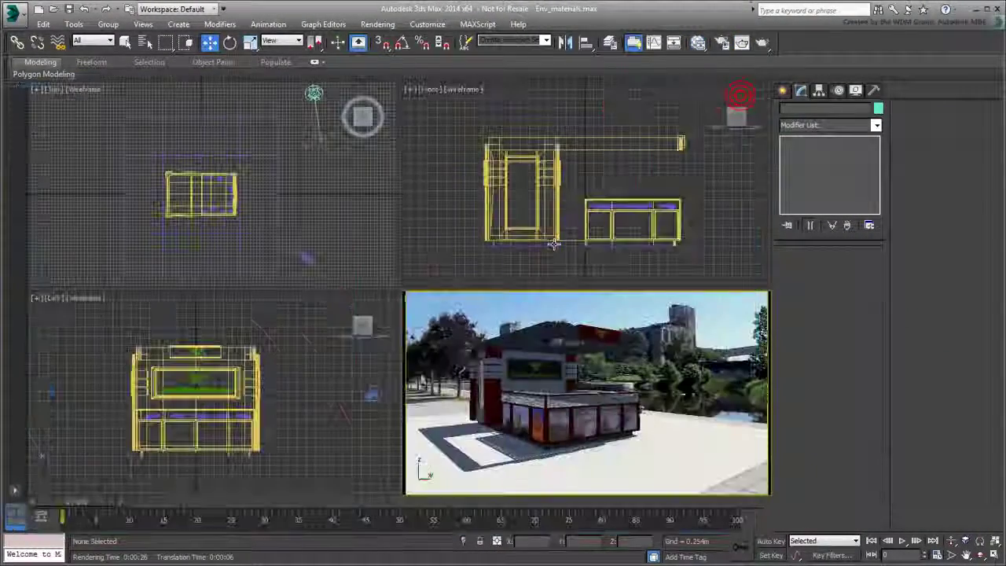
pyautogui.click(15, 17)
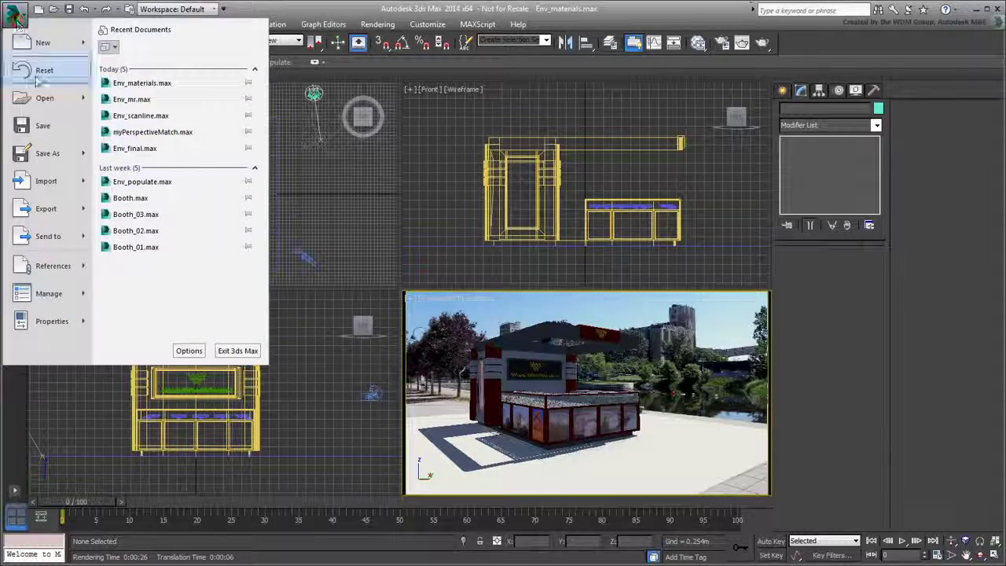
pyautogui.click(44, 70)
pyautogui.click(503, 310)
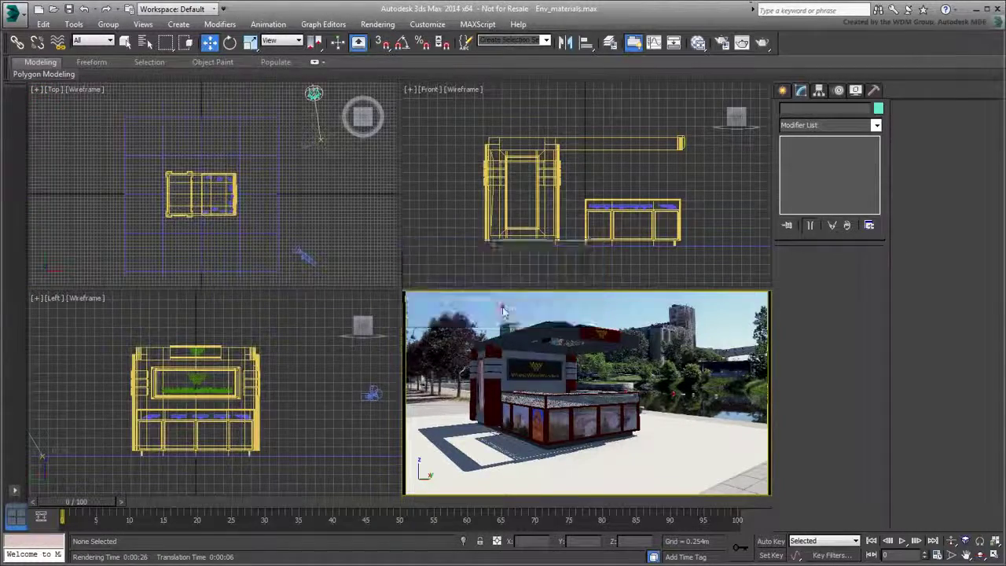
pyautogui.click(301, 293)
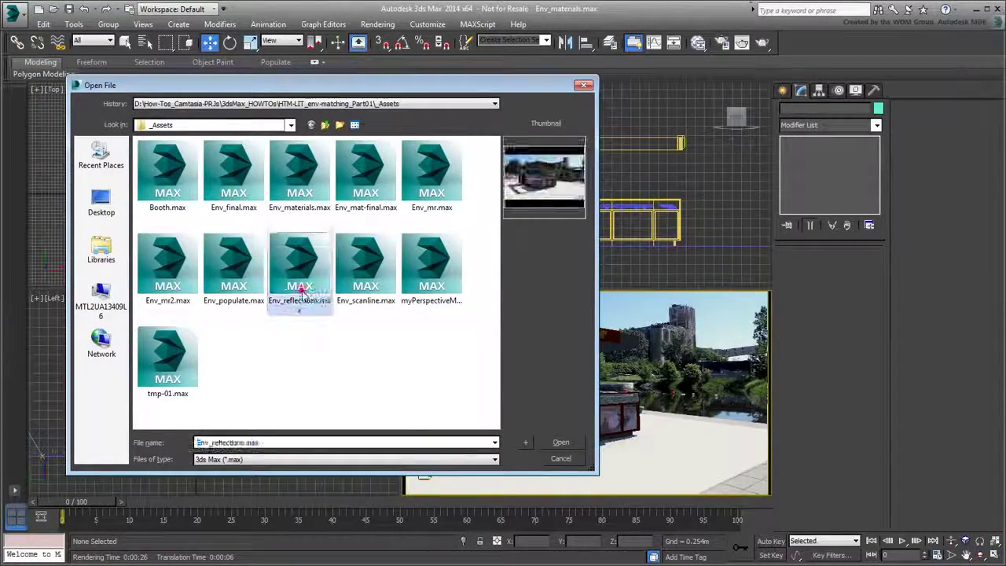
pyautogui.click(561, 442)
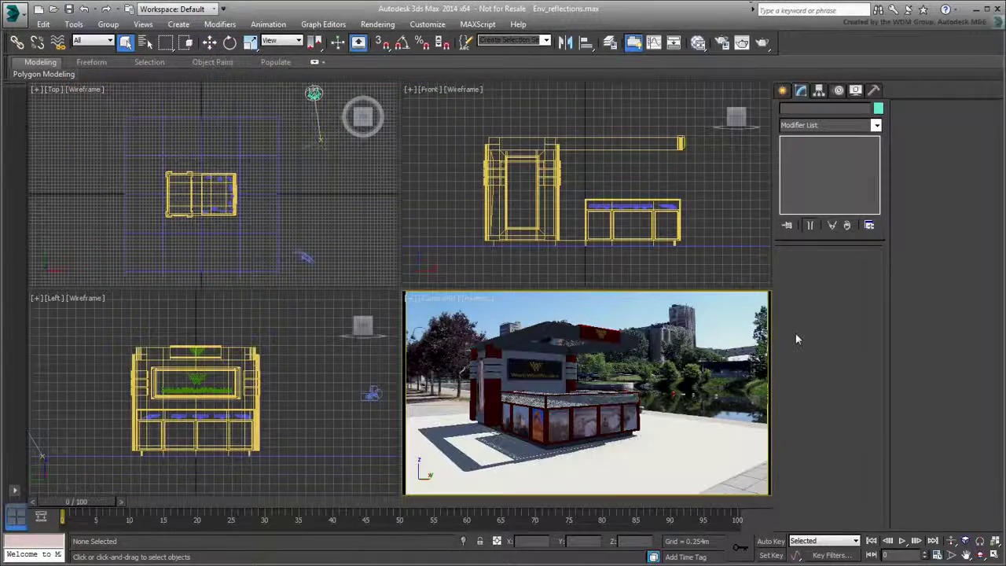
# Render a test of the camera view, then hide the kiosk booth with Hide Selection.
pyautogui.click(742, 43)
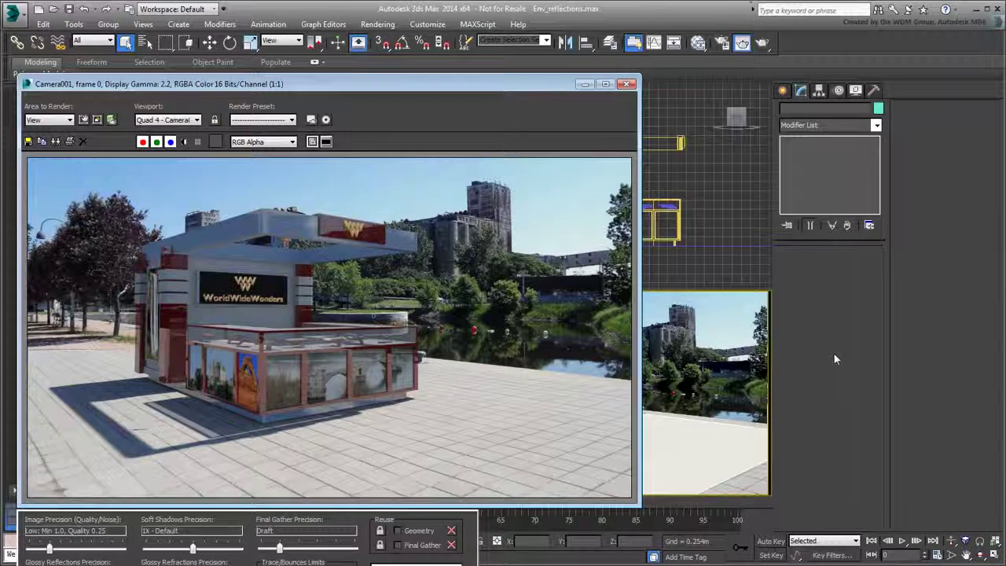
pyautogui.click(624, 84)
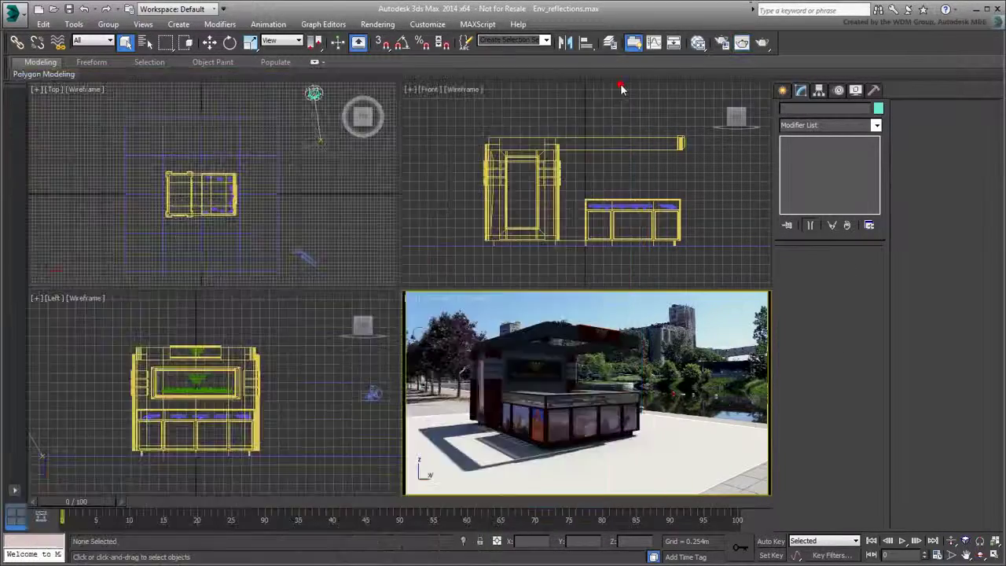
pyautogui.click(558, 425)
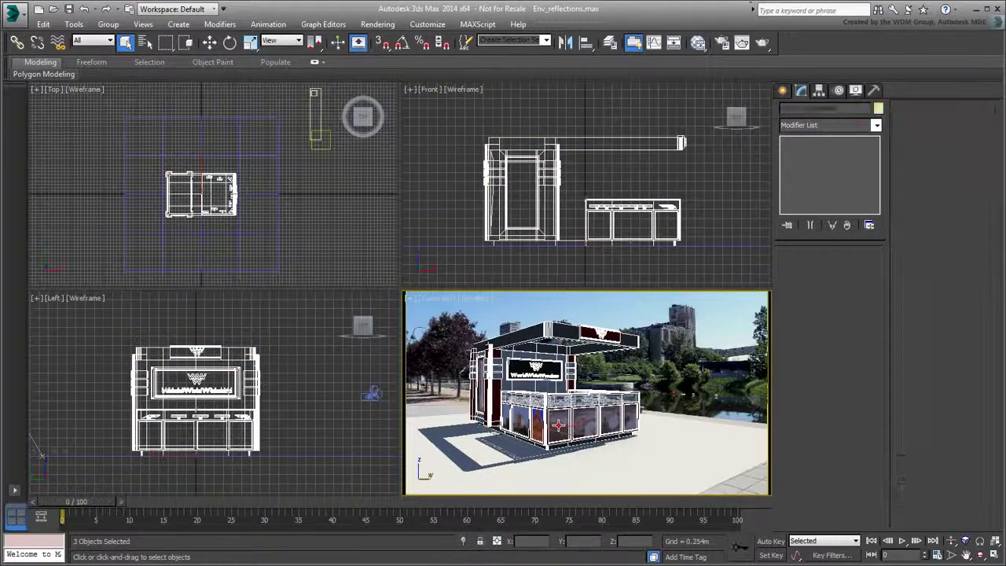
pyautogui.rightClick(558, 425)
pyautogui.click(580, 387)
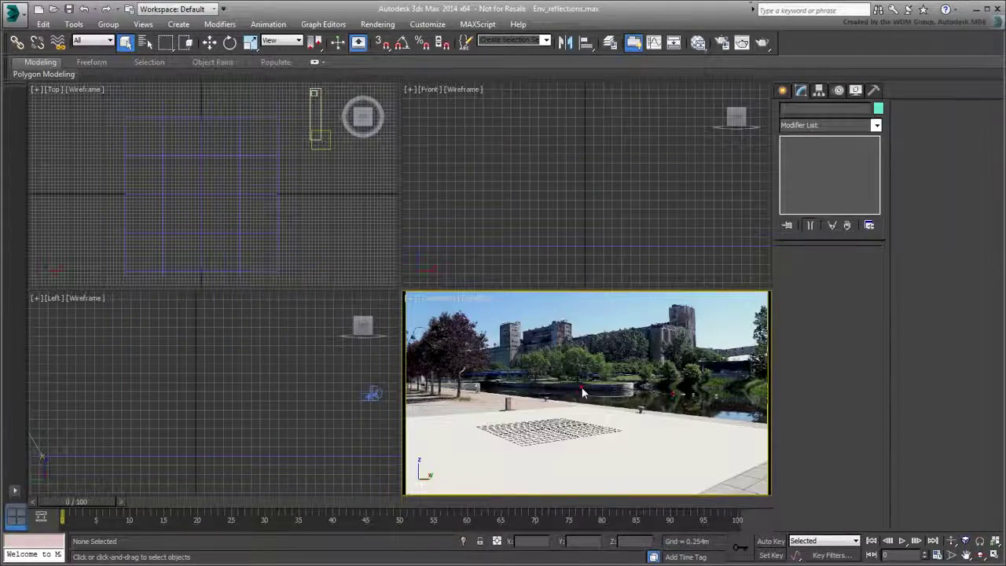
# Create a 2.269m-radius teapot at the plaza centre in the Top view with 8 segments.
pyautogui.click(783, 90)
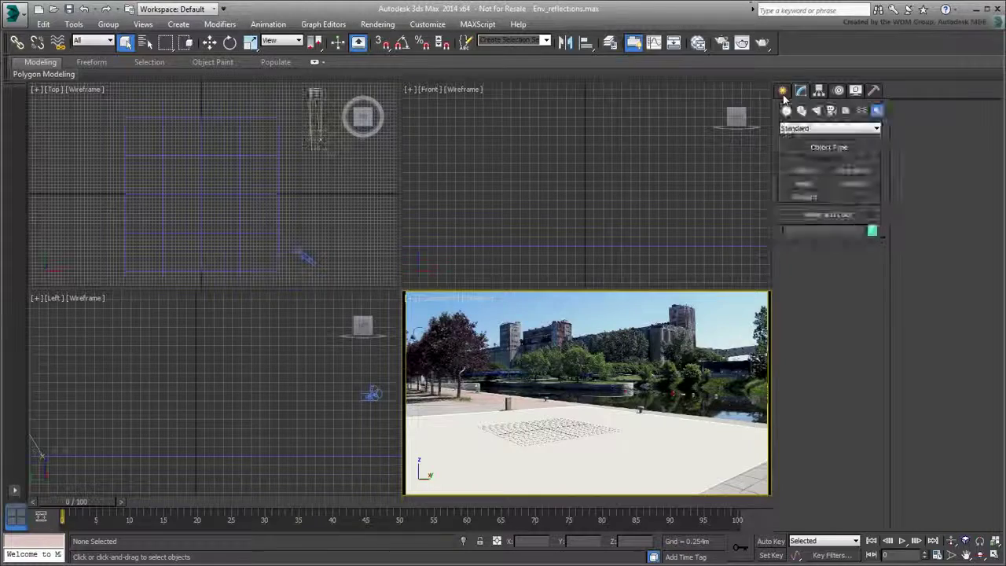
pyautogui.click(786, 110)
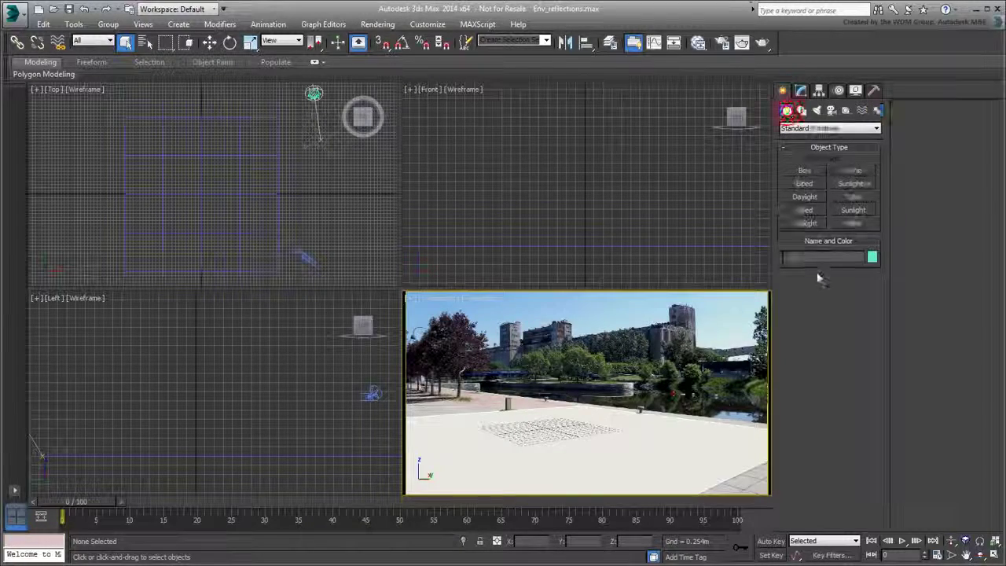
pyautogui.click(805, 223)
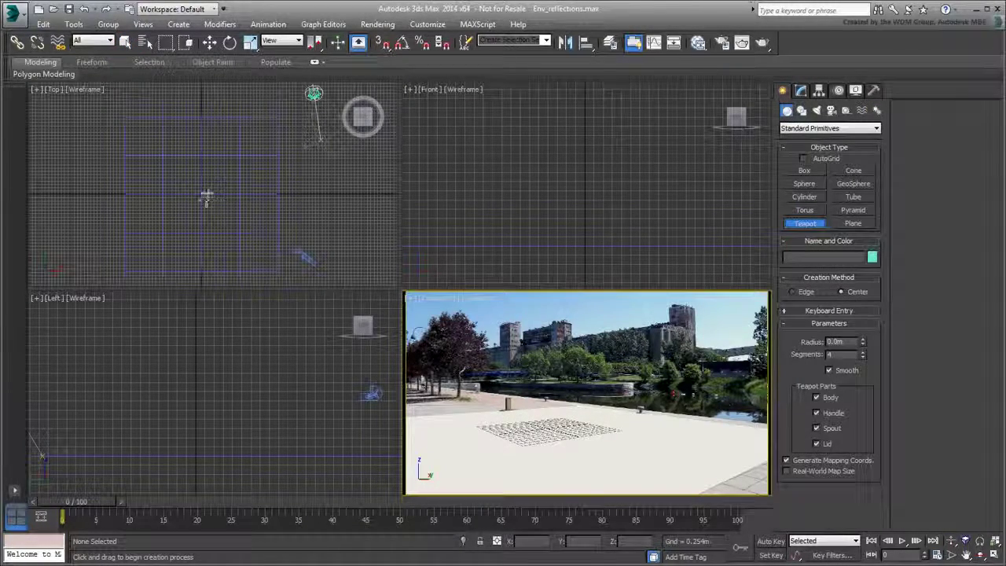
pyautogui.moveTo(210, 193); pyautogui.dragTo(238, 193)
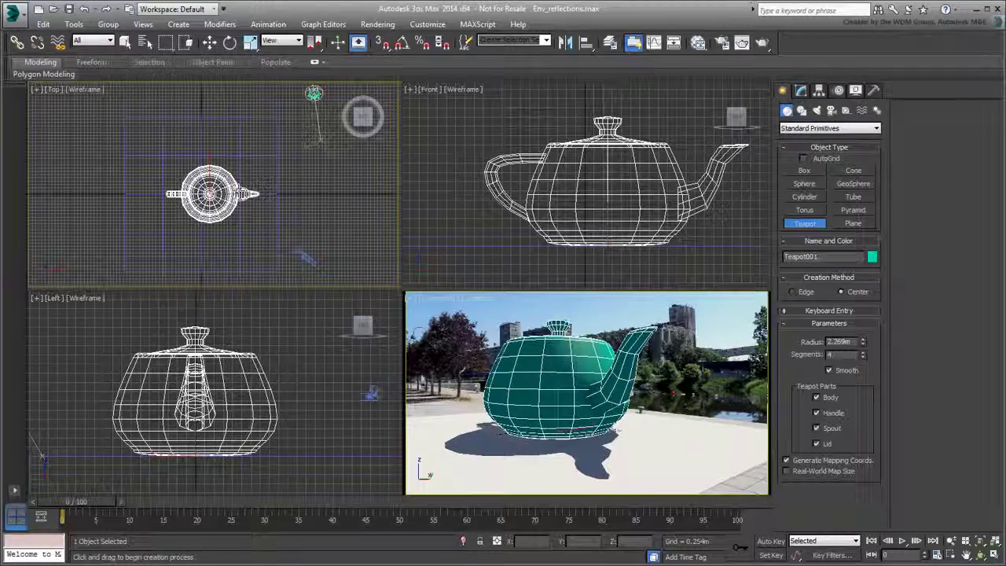
pyautogui.doubleClick(841, 354)
pyautogui.write('8')
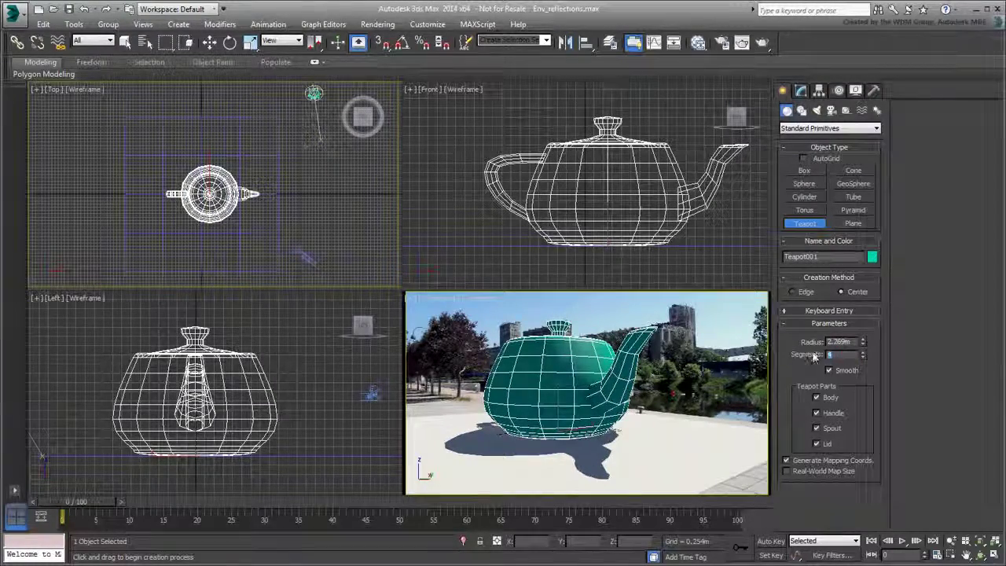
pyautogui.press('Return')
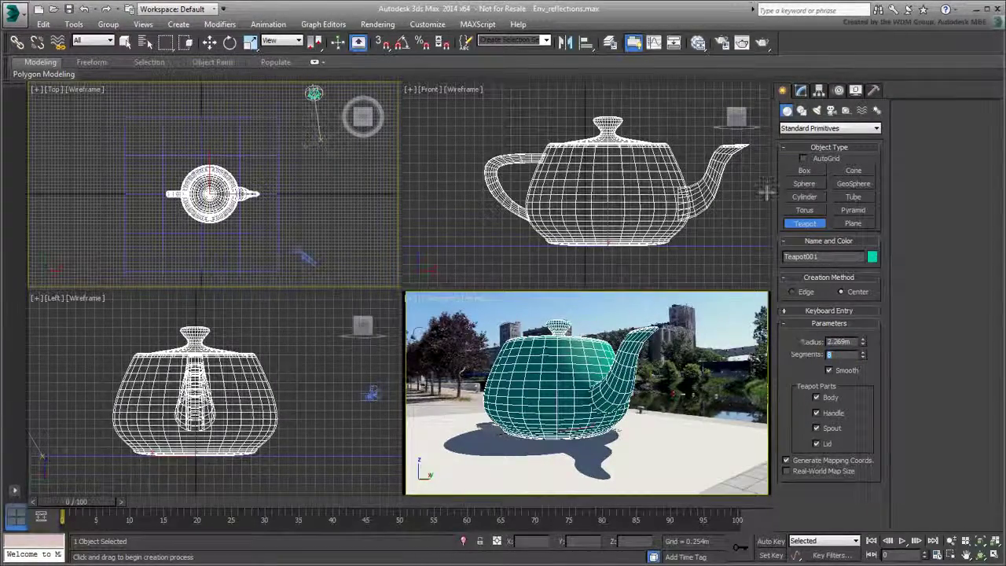
# Add an Arch & Design material node (Material #29) and apply the Chrome template.
pyautogui.click(698, 42)
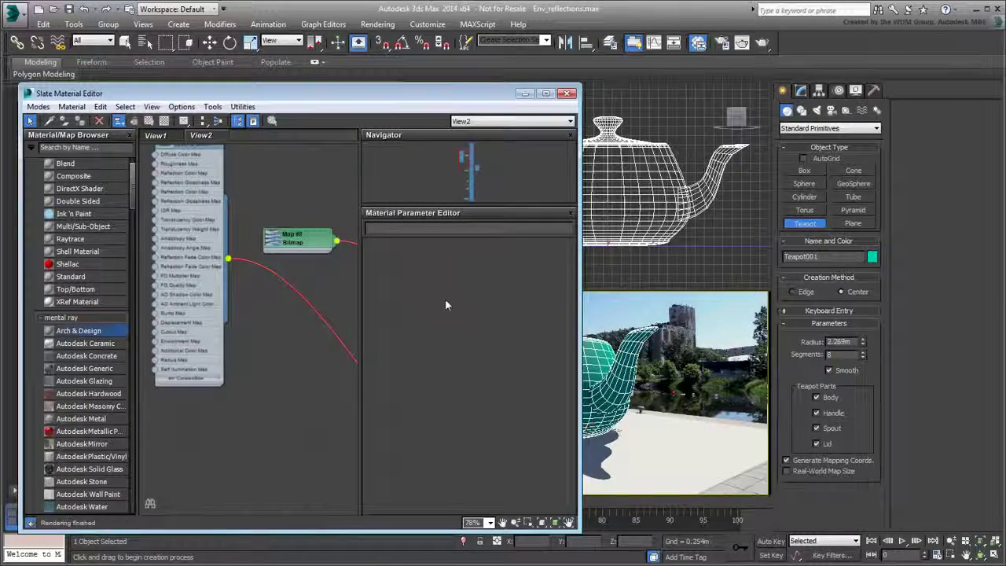
pyautogui.moveTo(206, 369); pyautogui.dragTo(305, 390, button='middle')
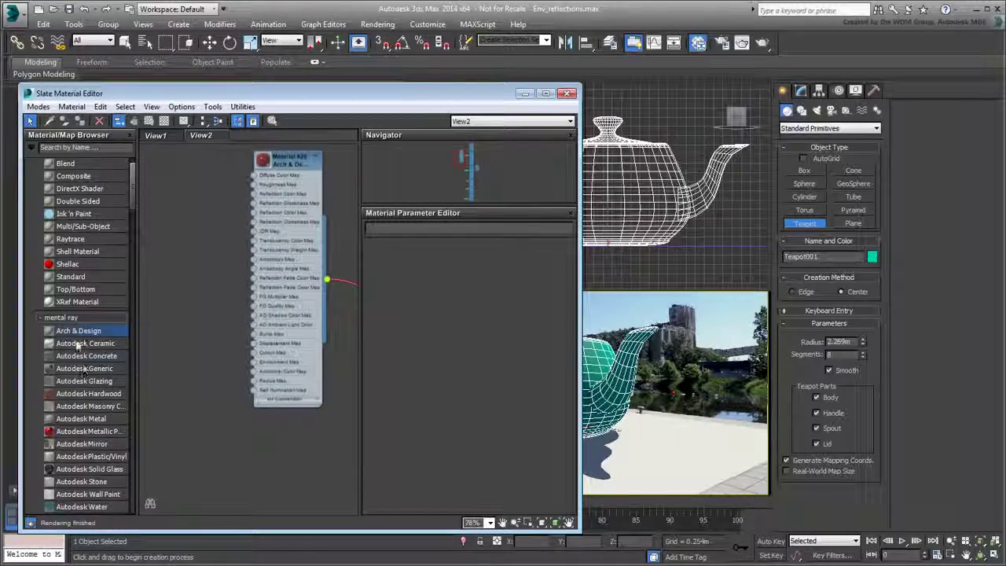
pyautogui.moveTo(78, 336); pyautogui.dragTo(167, 332)
pyautogui.moveTo(167, 331); pyautogui.dragTo(203, 275, button='middle')
pyautogui.doubleClick(203, 275)
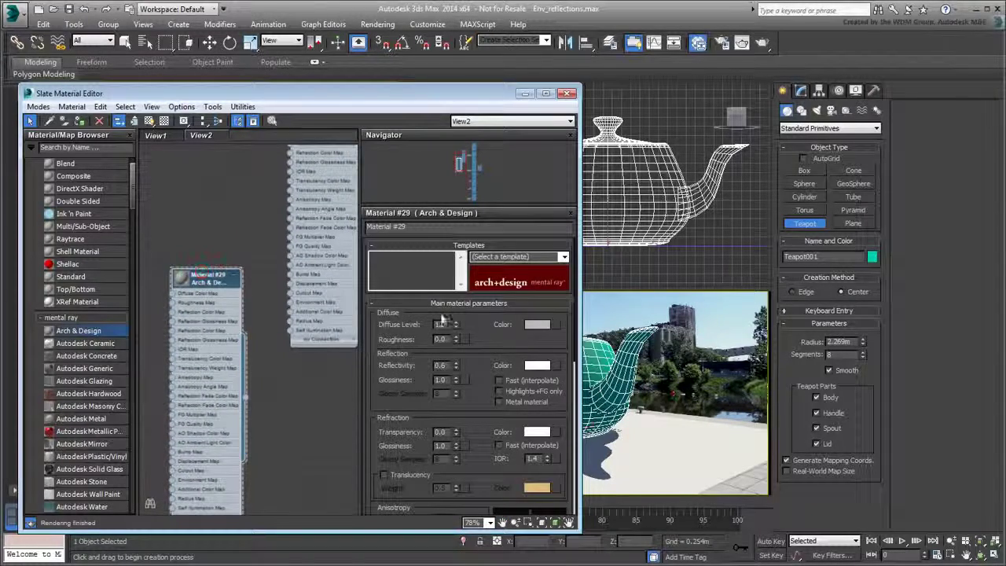
pyautogui.click(564, 257)
pyautogui.scroll(-3, 516, 393)
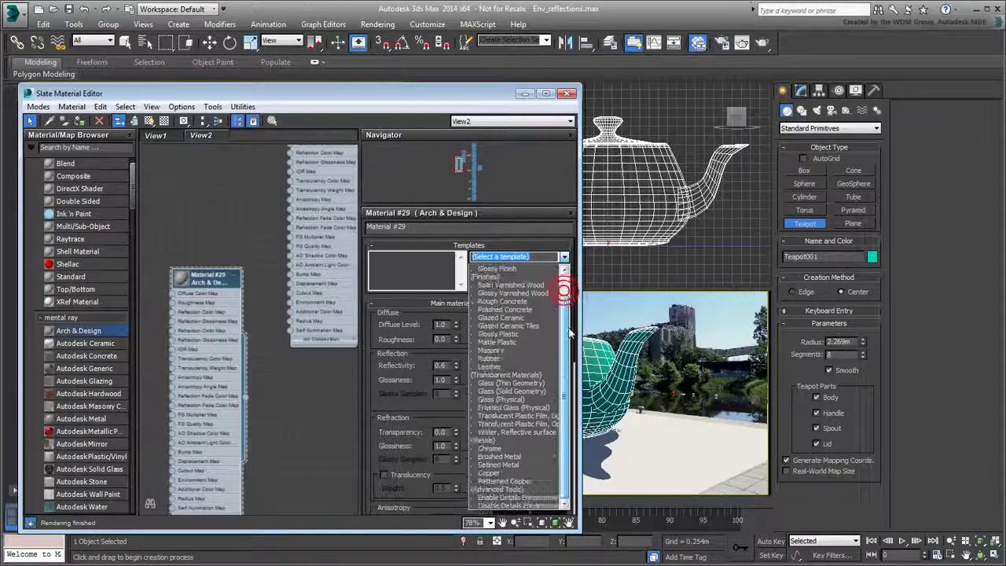
pyautogui.click(505, 450)
# Assign the chrome material to the teapot and render the camera view.
pyautogui.moveTo(245, 401); pyautogui.dragTo(613, 403)
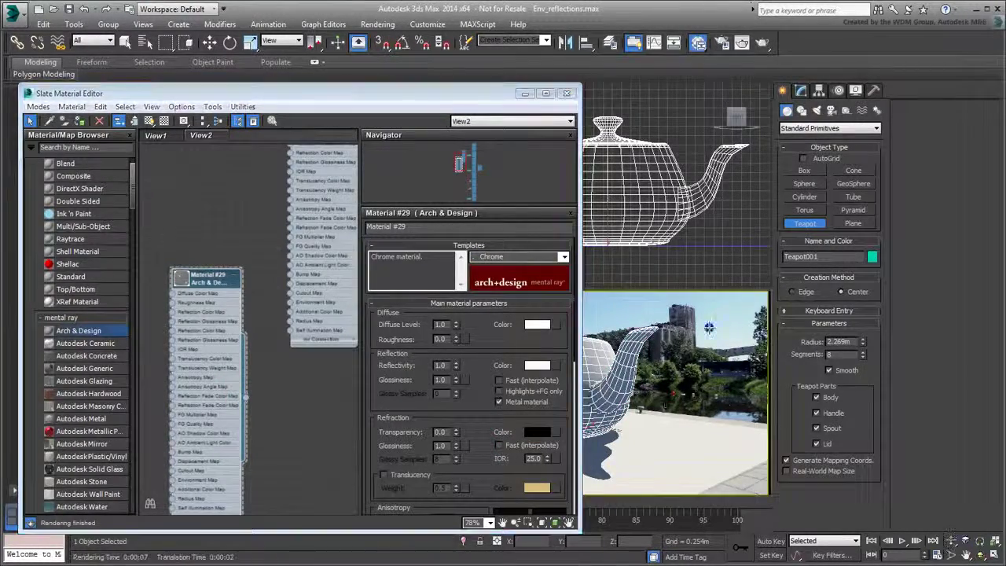
pyautogui.click(762, 43)
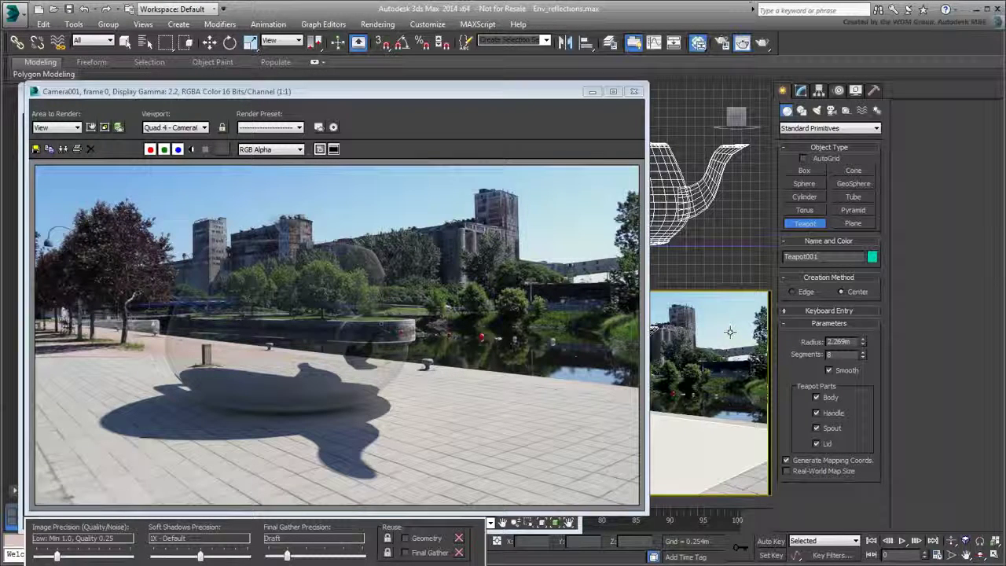
pyautogui.click(634, 92)
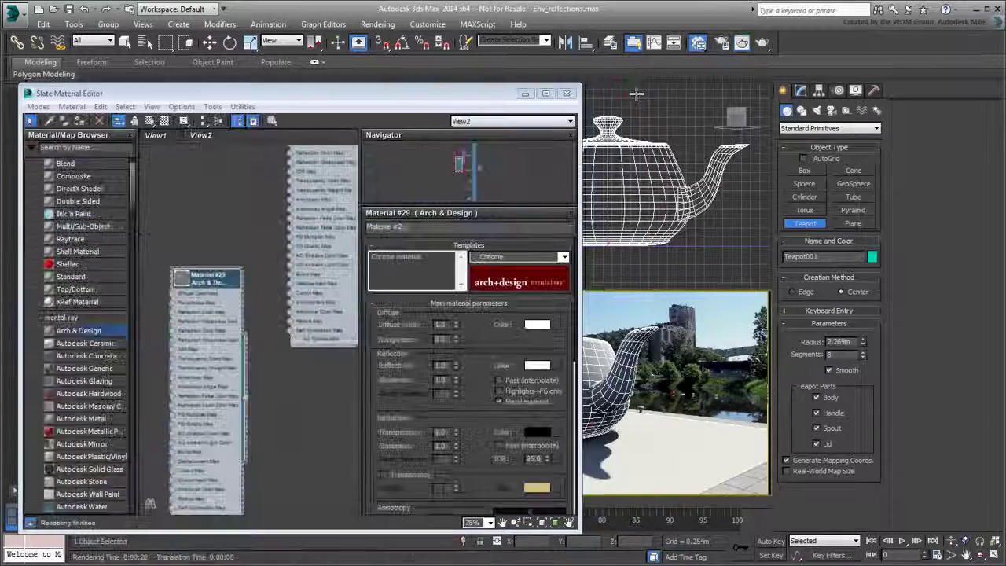
pyautogui.click(566, 93)
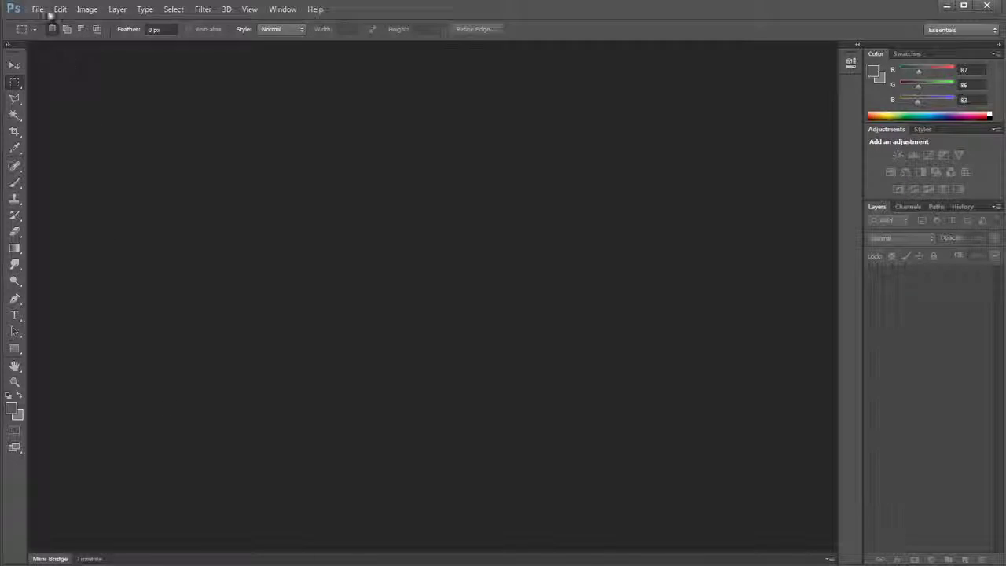
# Photomerge the four SDC13619–SDC13622 JPG photos using Auto layout with blending.
pyautogui.click(37, 9)
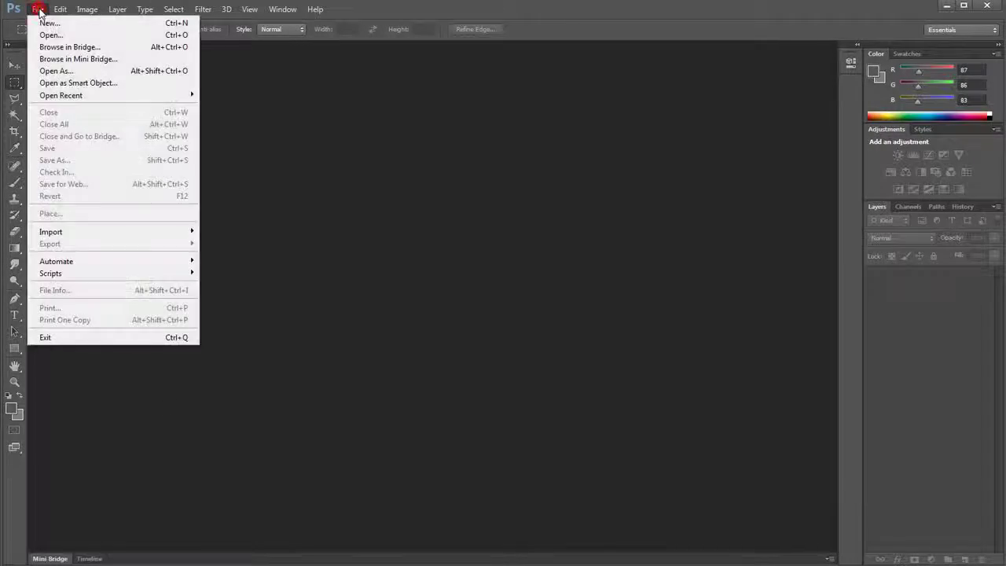
pyautogui.moveTo(73, 266)
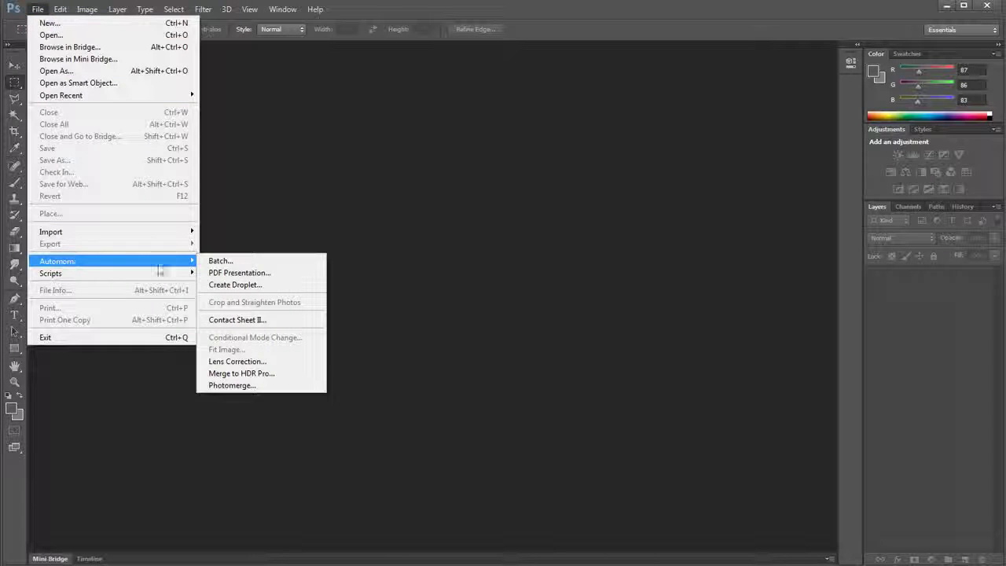
pyautogui.click(262, 386)
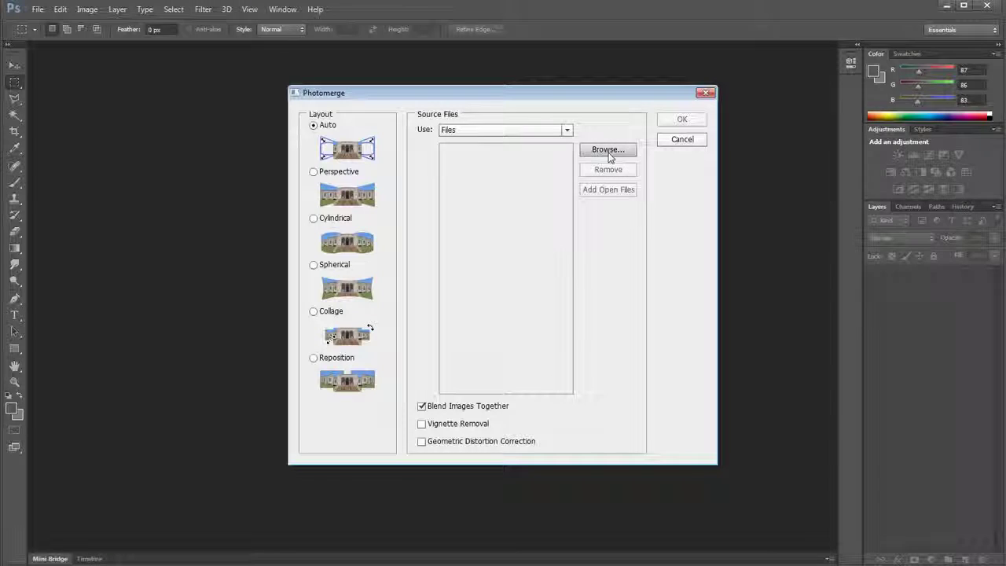
pyautogui.click(608, 151)
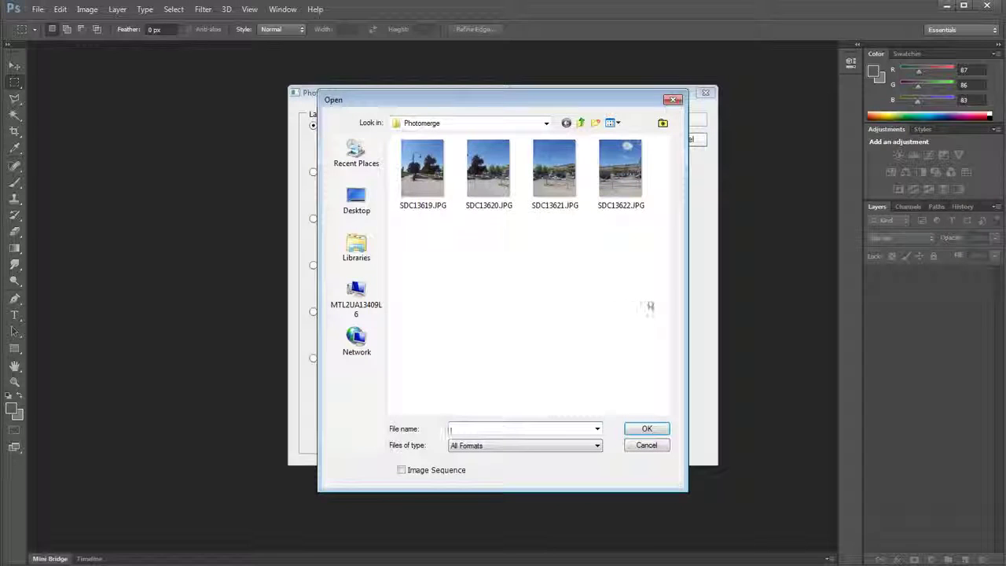
pyautogui.moveTo(649, 305); pyautogui.dragTo(400, 139)
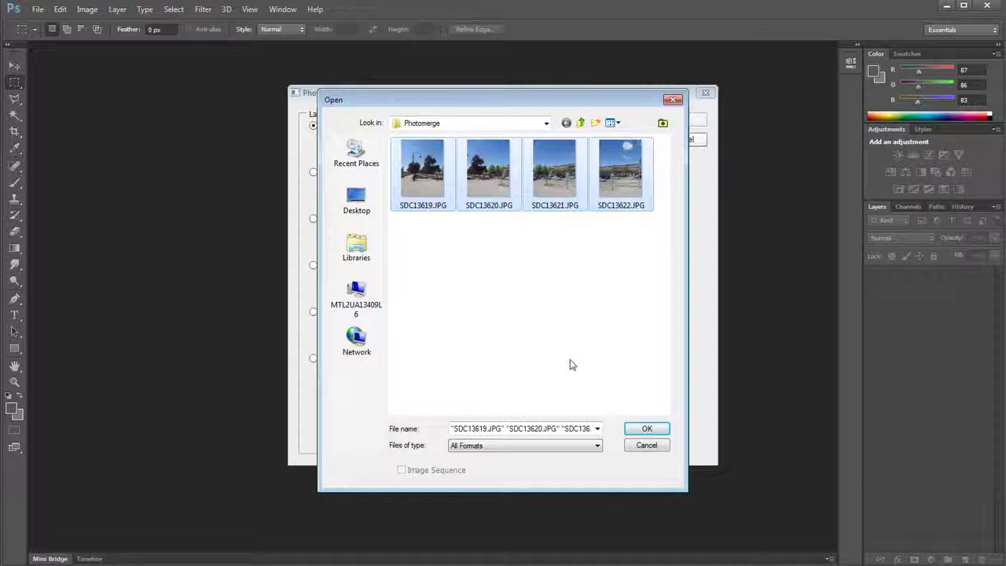
pyautogui.click(648, 429)
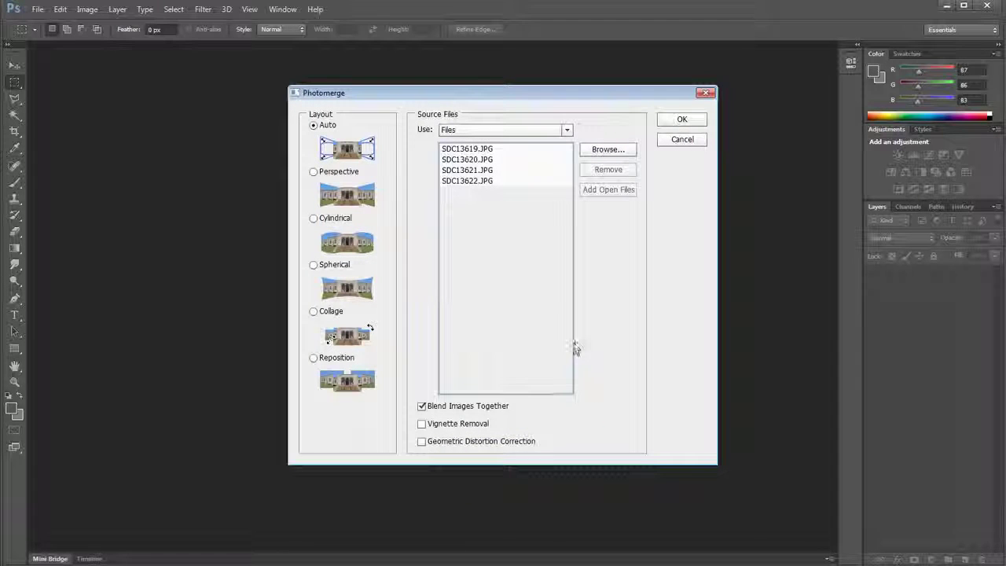
pyautogui.click(682, 119)
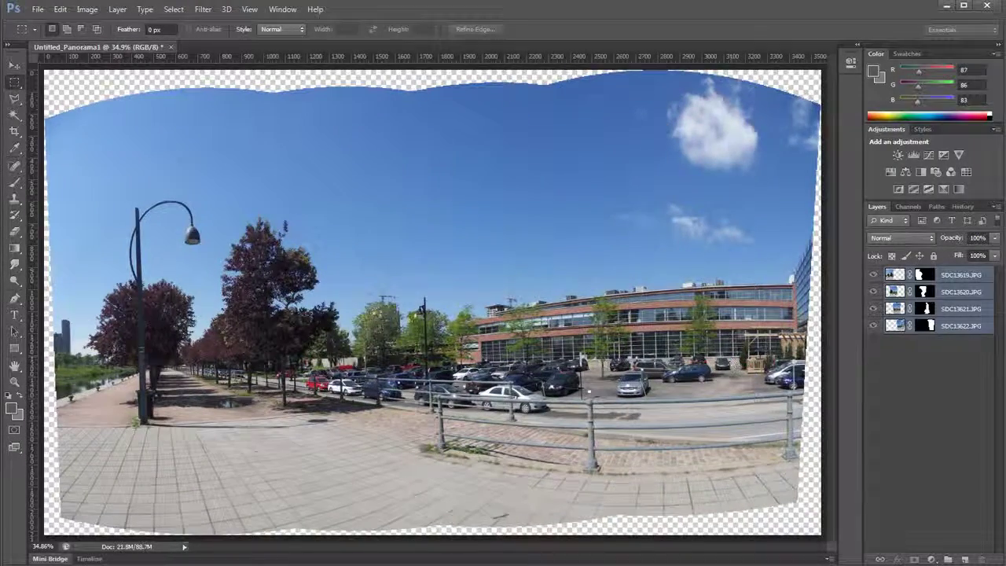
# Flatten the panorama to one Background layer and crop it inside the ragged white edges.
pyautogui.click(116, 8)
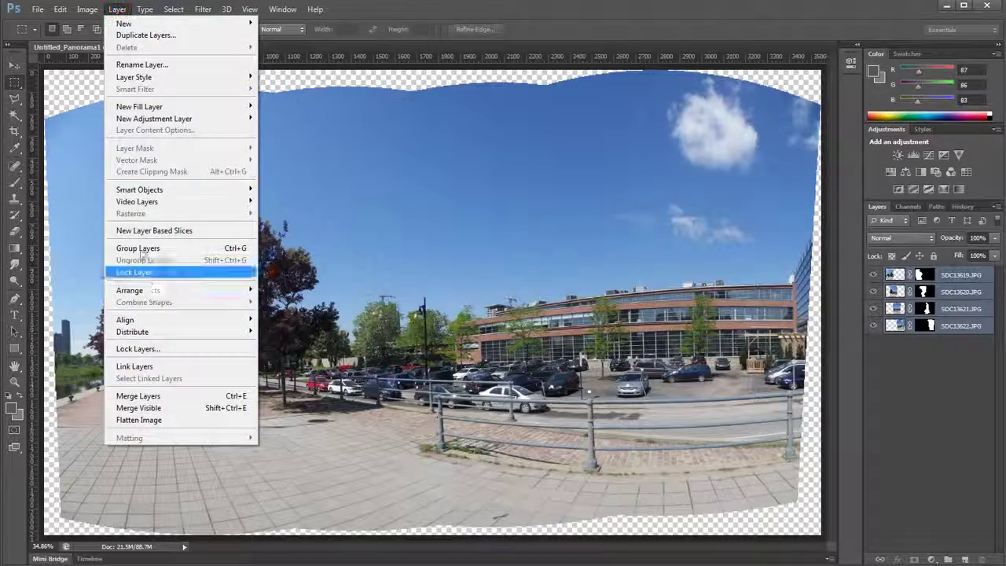
pyautogui.click(137, 420)
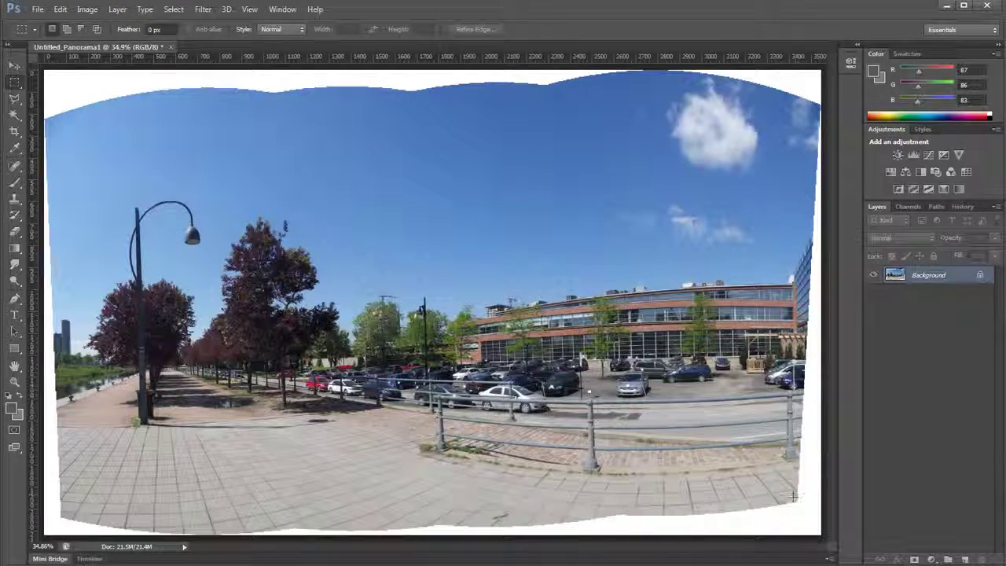
pyautogui.moveTo(794, 497); pyautogui.dragTo(64, 117)
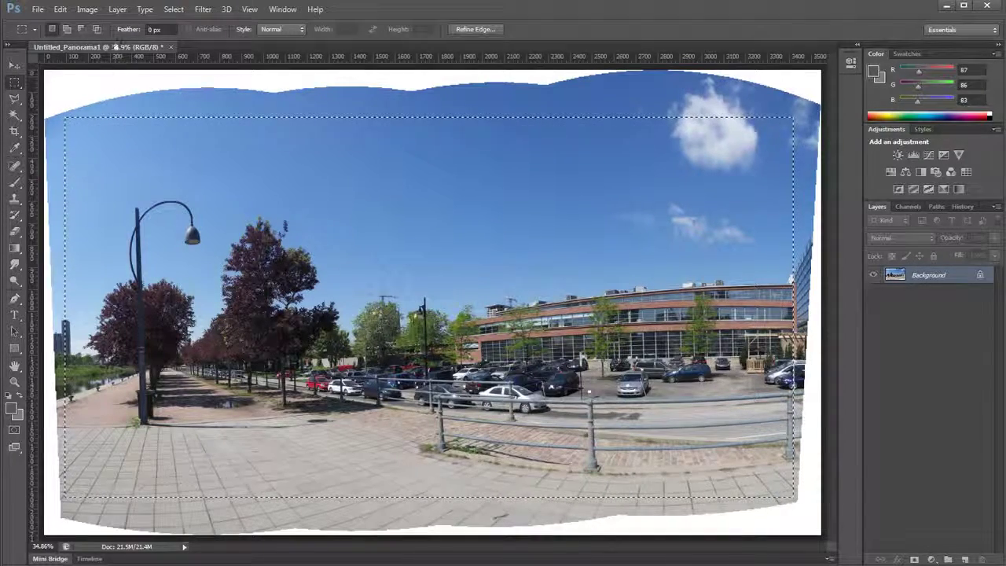
pyautogui.click(86, 9)
pyautogui.click(94, 136)
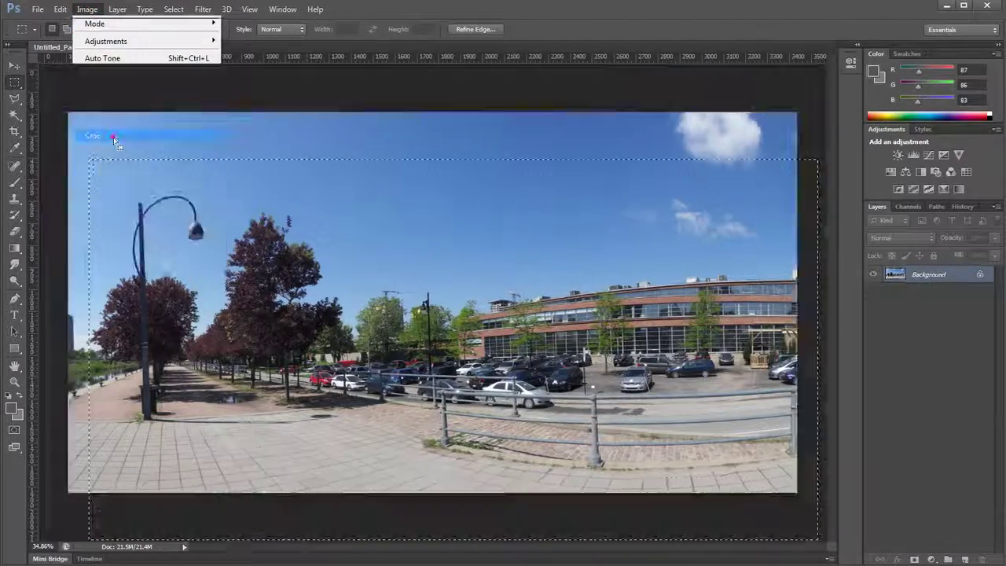
pyautogui.hotkey('ctrl', 'd')
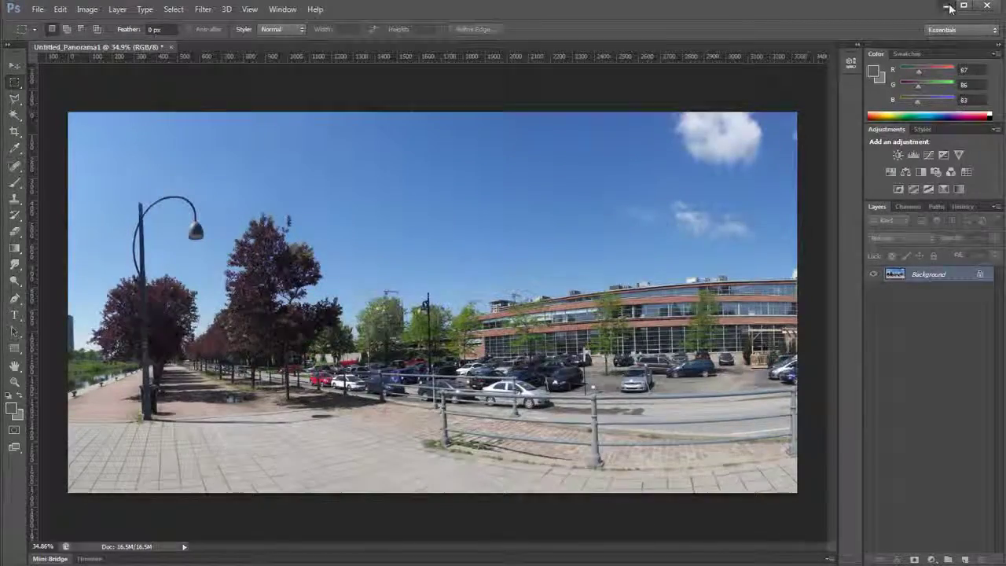
# Minimize Photoshop and run a test render of the 3ds Max teapot camera view.
pyautogui.click(948, 5)
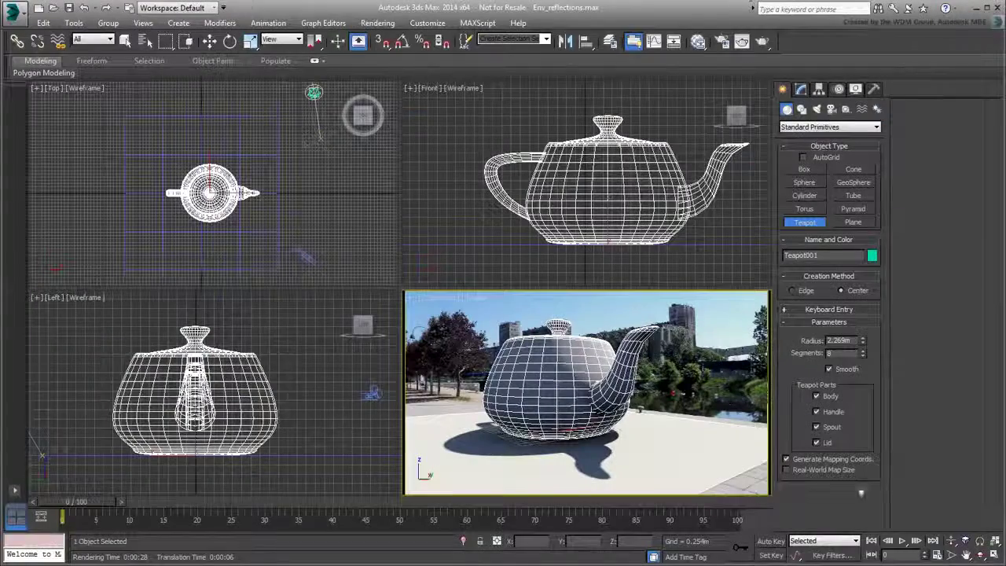
pyautogui.click(742, 41)
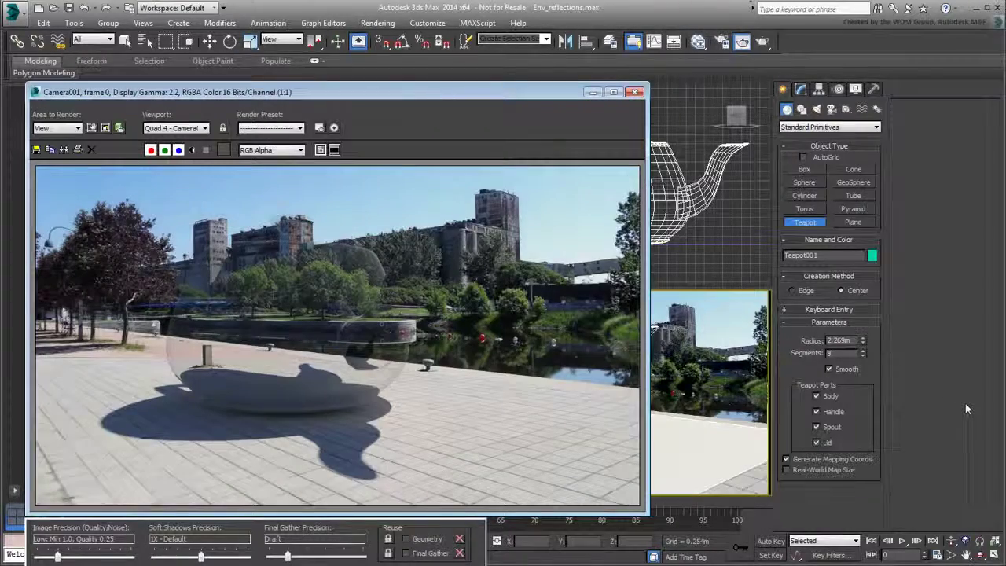
pyautogui.click(634, 92)
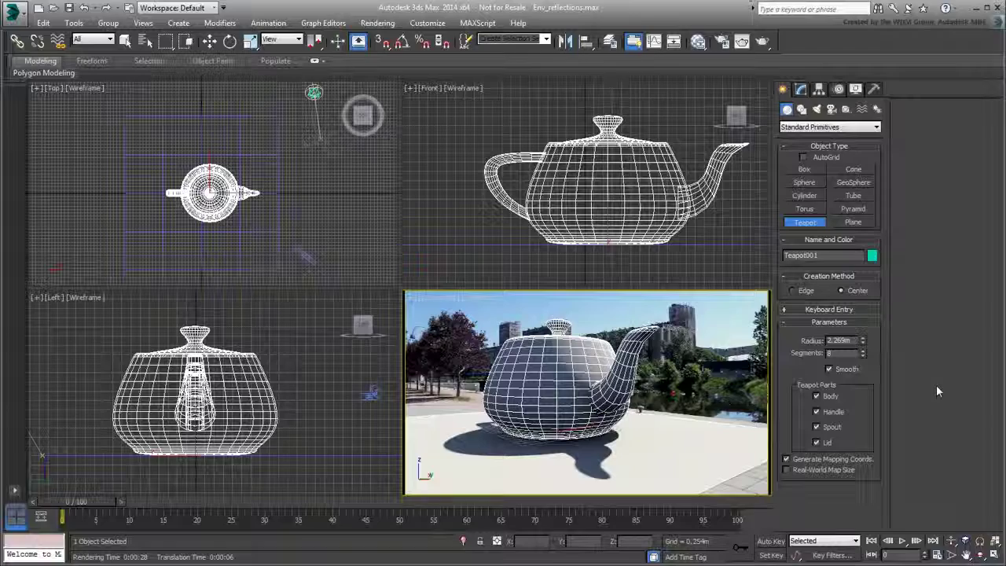
# Add a Bitmap node (Map #8) loading reverse.jpg next to Material #29.
pyautogui.click(698, 41)
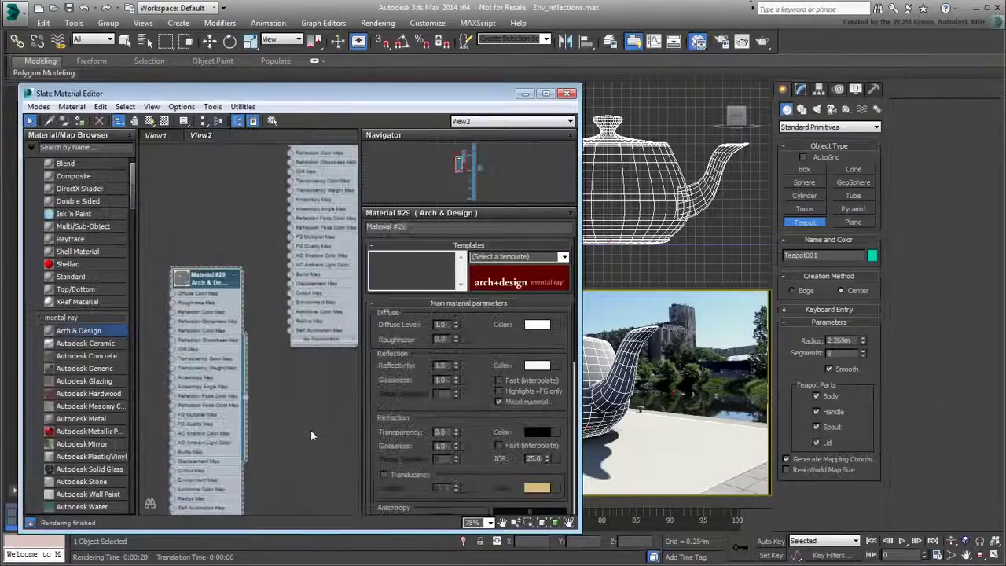
pyautogui.press('z')
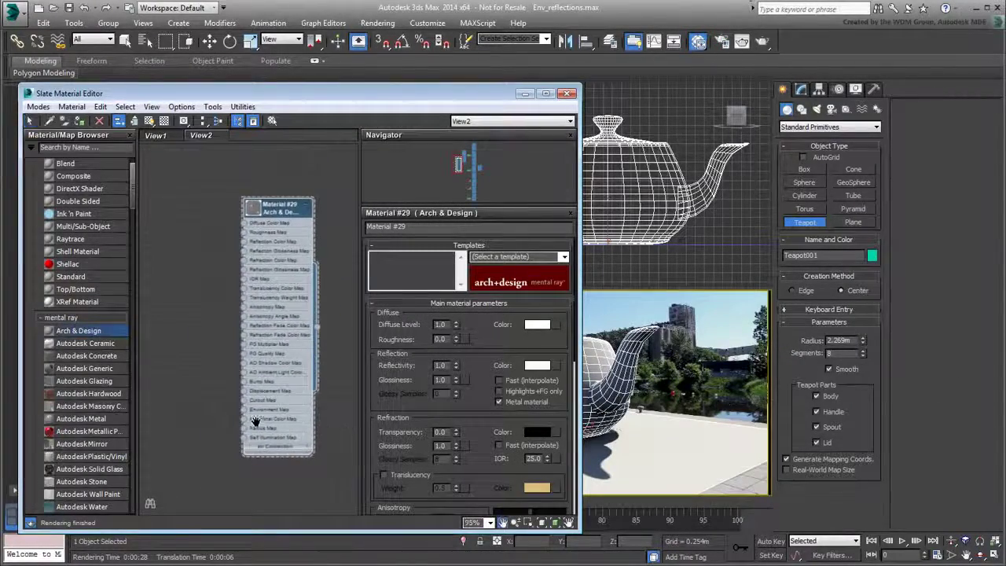
pyautogui.scroll(3, 254, 421)
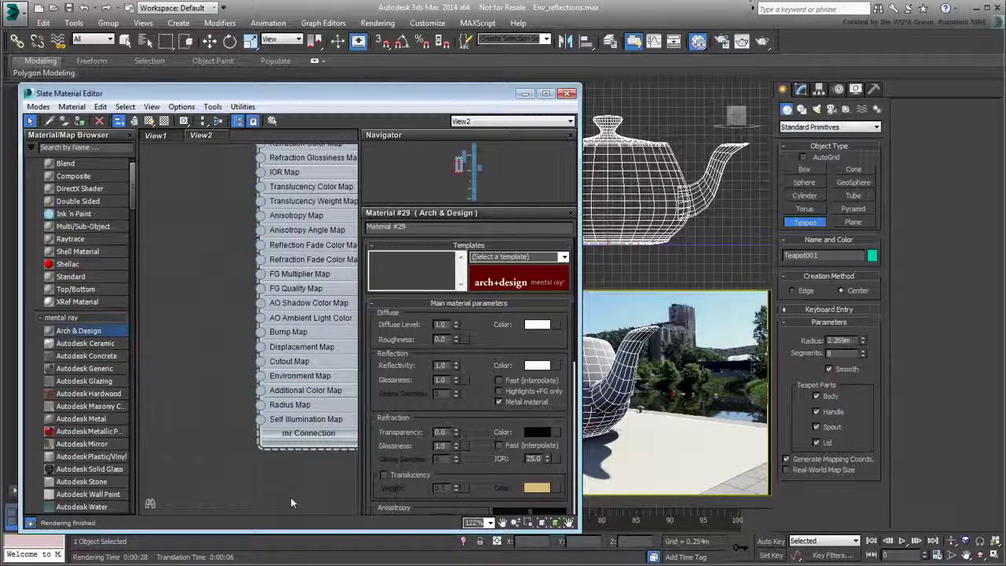
pyautogui.moveTo(255, 544); pyautogui.dragTo(182, 330)
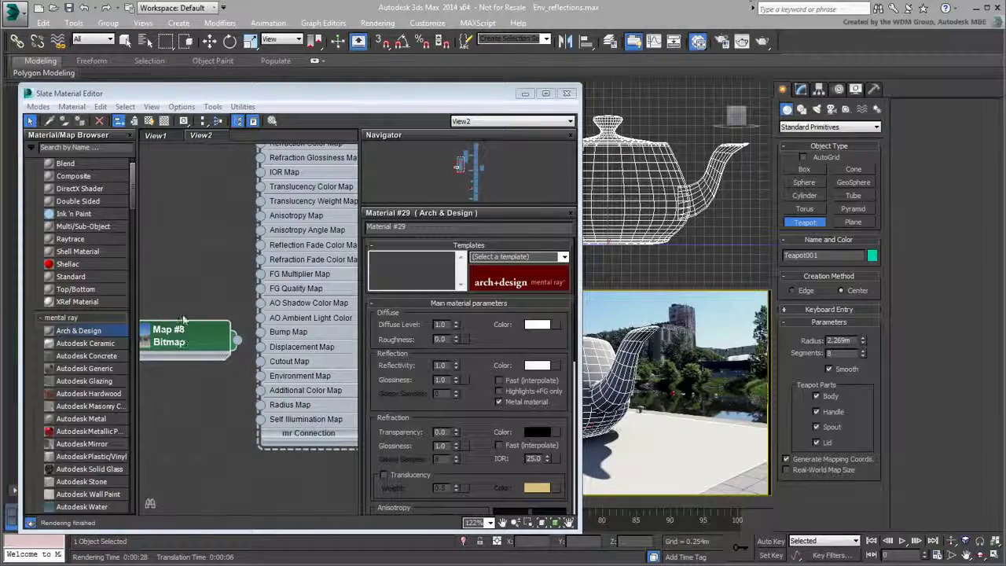
pyautogui.moveTo(183, 306); pyautogui.dragTo(233, 302, button='middle')
pyautogui.moveTo(229, 339); pyautogui.dragTo(201, 323)
pyautogui.doubleClick(197, 323)
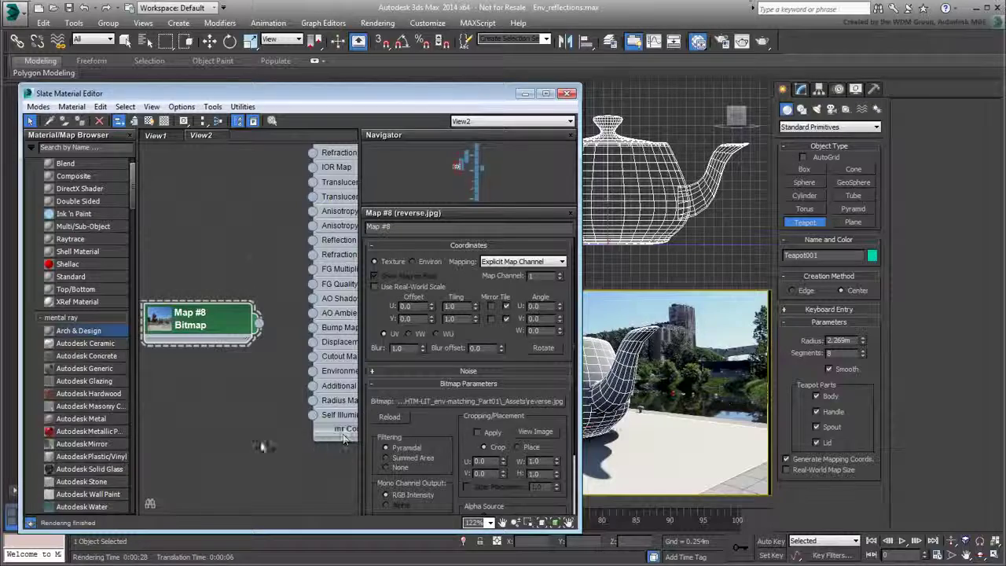
# Wire Map #8 into Material #29's Environment input with Screen mapping and render.
pyautogui.moveTo(259, 324); pyautogui.dragTo(312, 371)
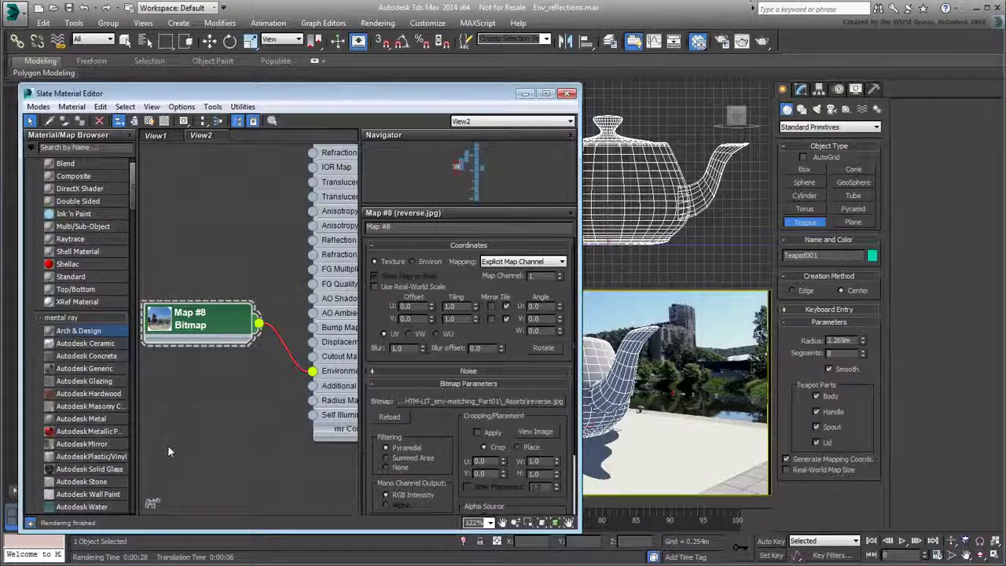
pyautogui.click(413, 262)
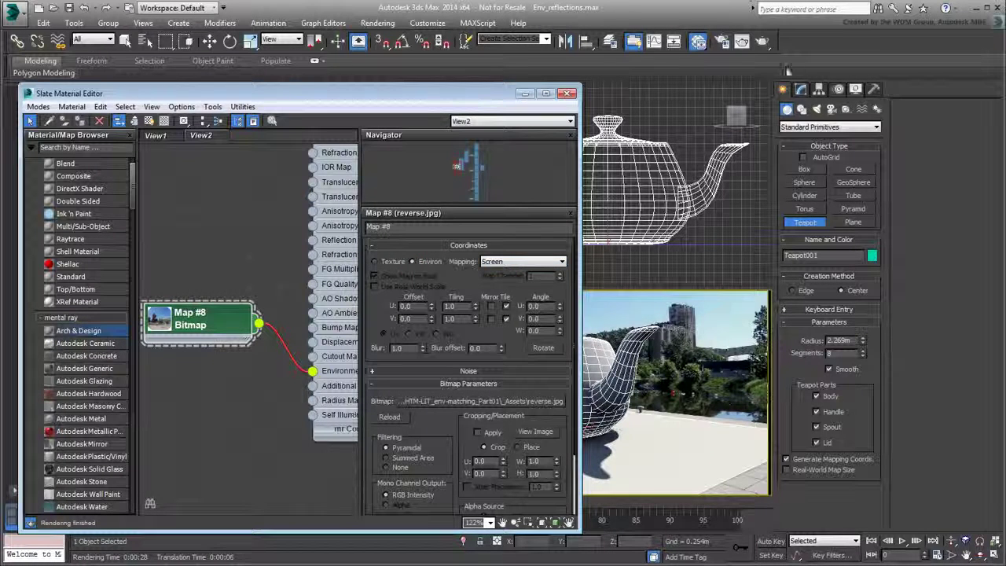
pyautogui.hotkey('shift', 'q')
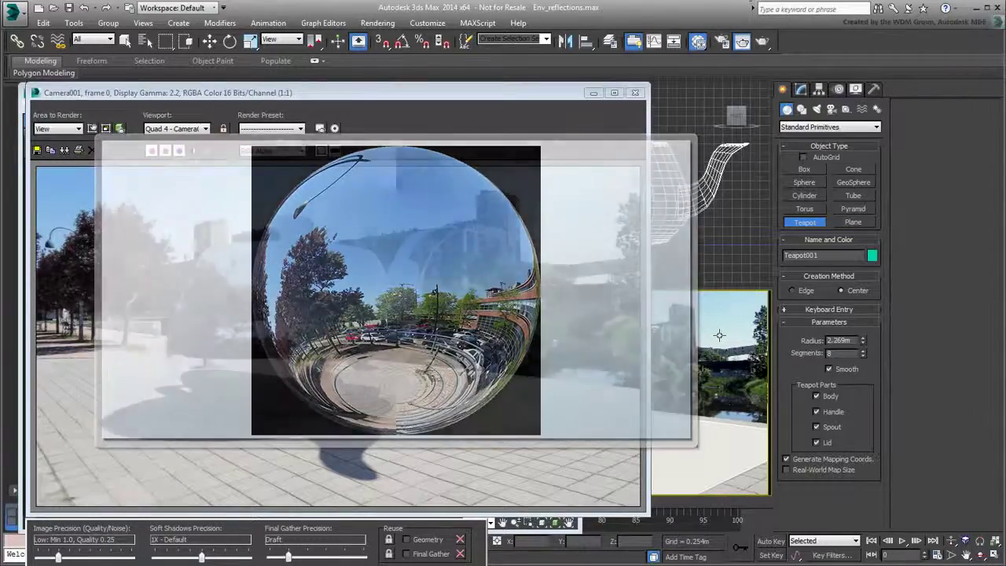
# Close the finished camera render to return to the Slate Material Editor.
pyautogui.click(637, 94)
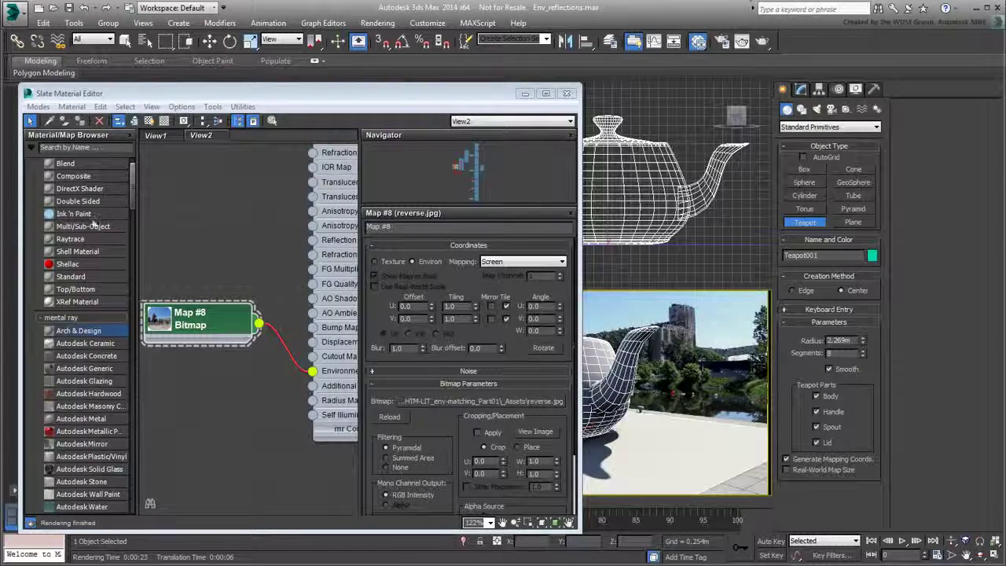
# Add a Chrome Ball environment map (Map #9) fed by Map #8, wired to Environment.
pyautogui.moveTo(133, 179)
pyautogui.mouseDown()
pyautogui.moveTo(140, 303)
pyautogui.moveTo(151, 334)
pyautogui.mouseUp()
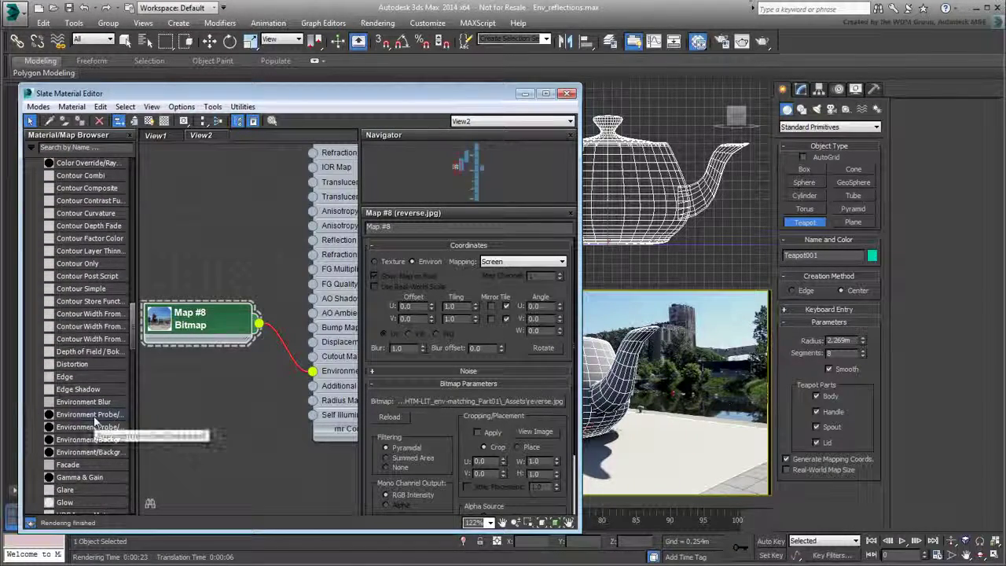
pyautogui.moveTo(94, 419); pyautogui.dragTo(228, 425)
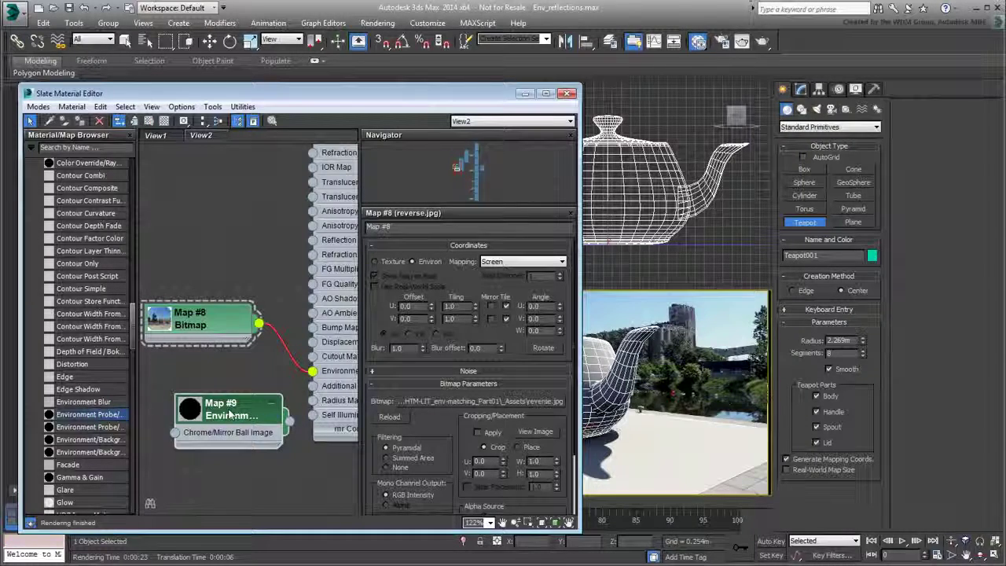
pyautogui.moveTo(220, 321); pyautogui.dragTo(157, 305)
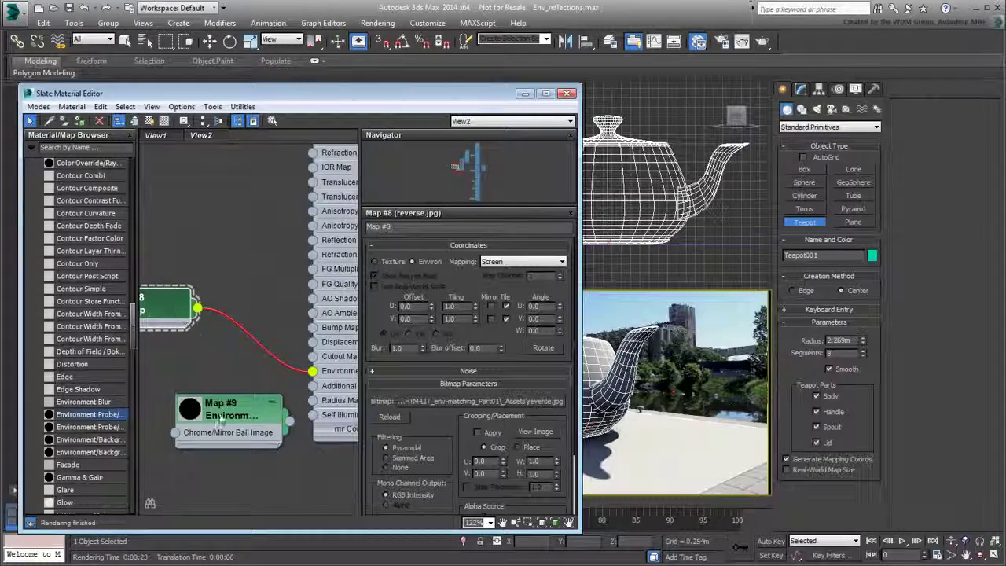
pyautogui.moveTo(224, 404); pyautogui.dragTo(207, 389)
pyautogui.moveTo(198, 308); pyautogui.dragTo(160, 418)
pyautogui.moveTo(275, 406); pyautogui.dragTo(313, 374)
# Set the reverse.jpg bitmap back to Texture mapping and render the scene again.
pyautogui.moveTo(141, 318); pyautogui.dragTo(228, 296, button='middle')
pyautogui.moveTo(228, 295); pyautogui.dragTo(165, 287)
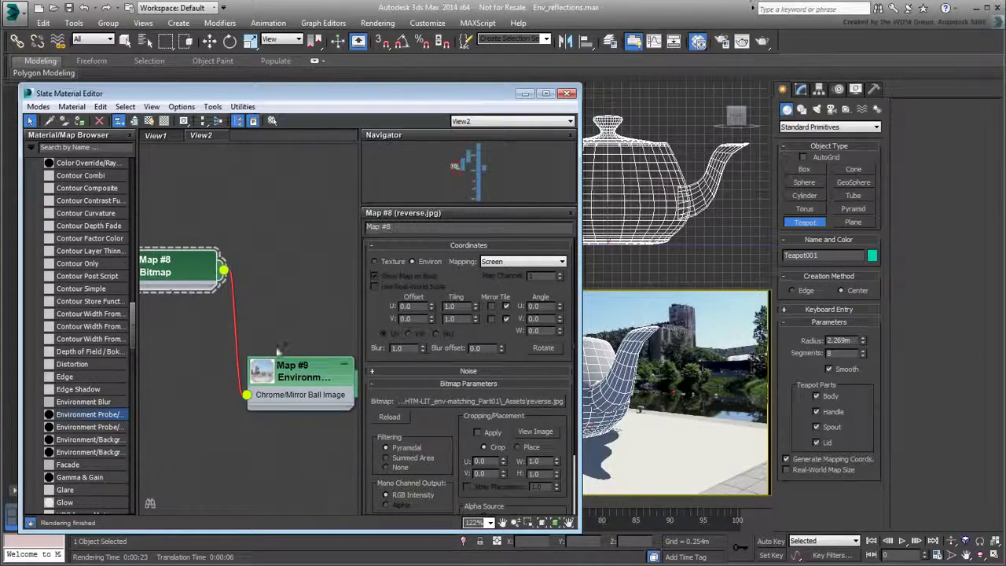
pyautogui.moveTo(275, 351); pyautogui.dragTo(210, 356, button='middle')
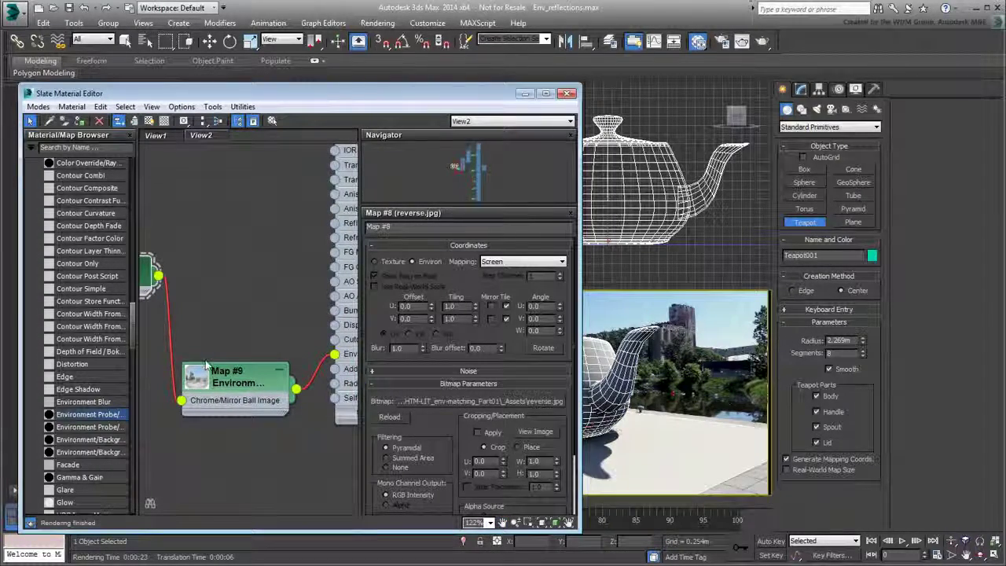
pyautogui.click(375, 262)
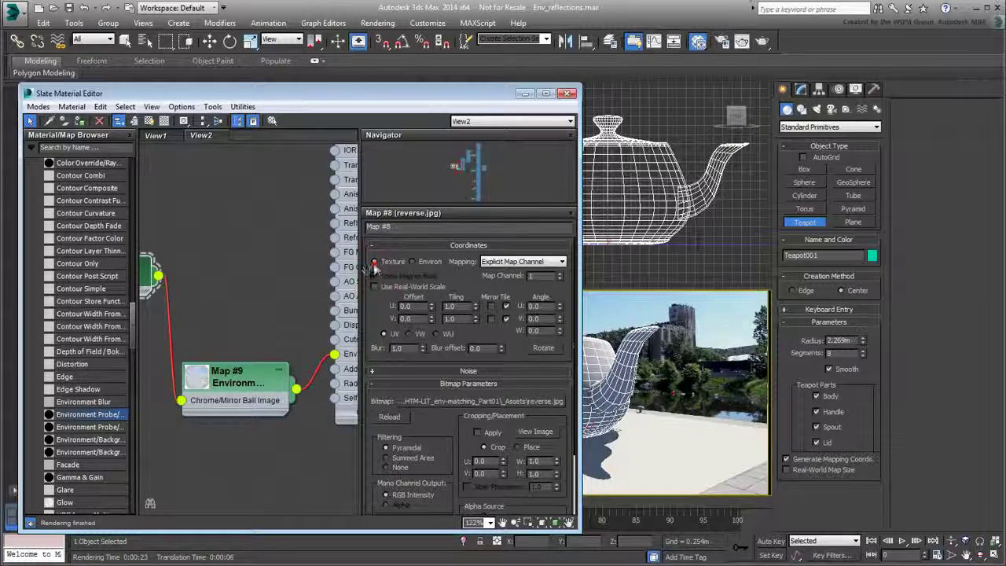
pyautogui.click(744, 41)
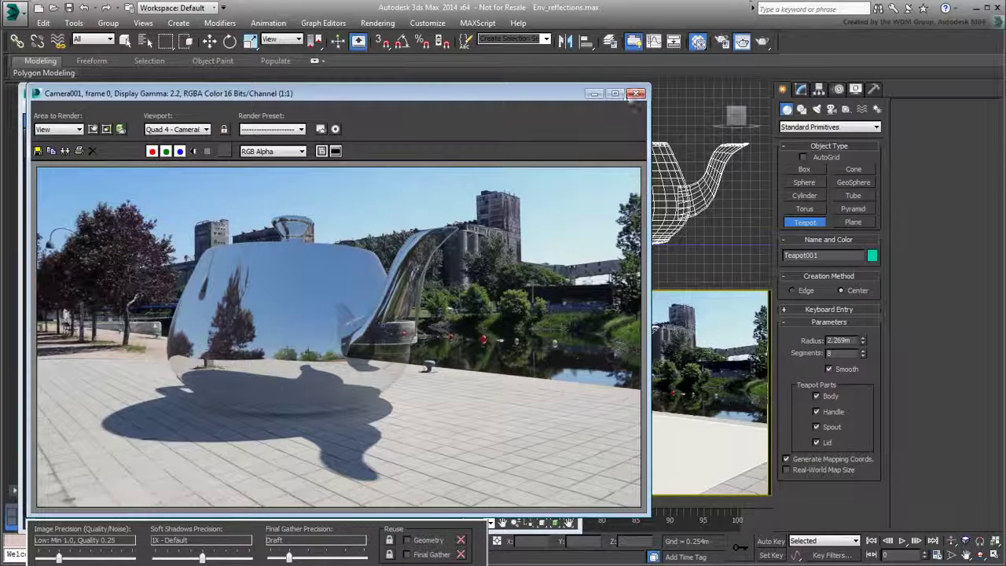
# Close the teapot render and delete the bitmap and chrome-ball map nodes from Material #29's graph.
pyautogui.click(636, 94)
pyautogui.moveTo(211, 309); pyautogui.dragTo(256, 354)
pyautogui.moveTo(293, 187); pyautogui.dragTo(167, 448)
pyautogui.press('Delete')
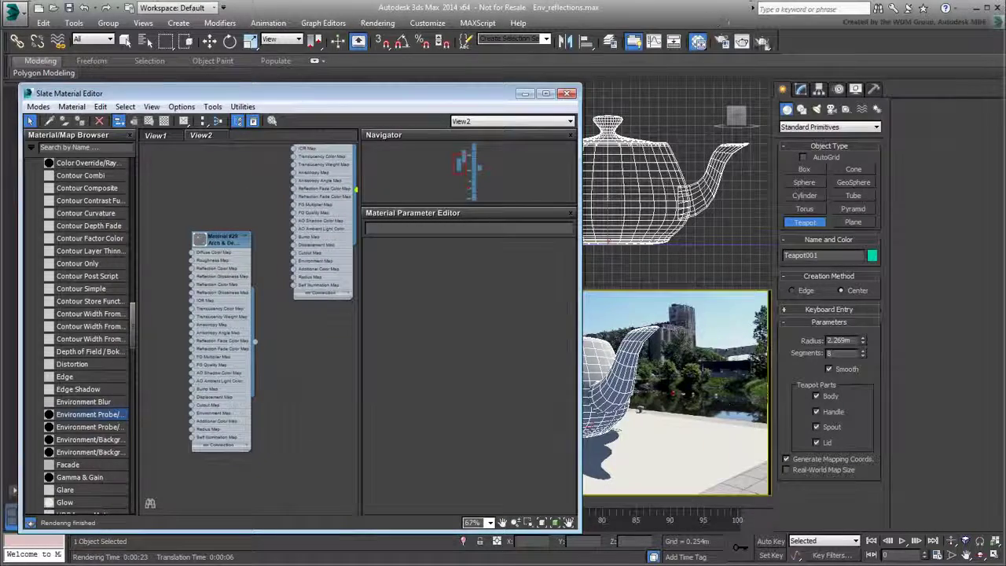
# After a test render, remove the Material #24 and Map #1 nodes from the View1 graph.
pyautogui.click(761, 40)
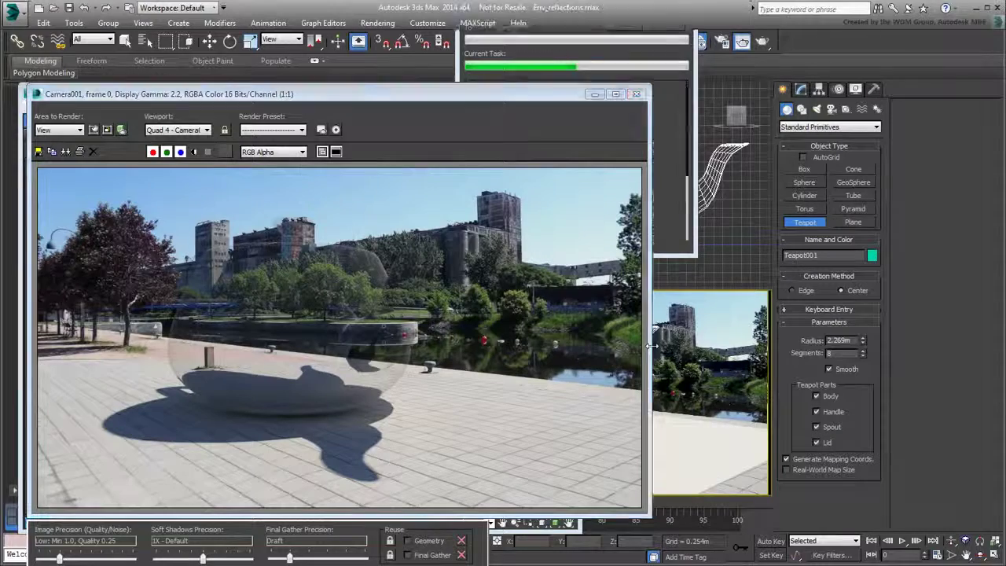
pyautogui.click(635, 94)
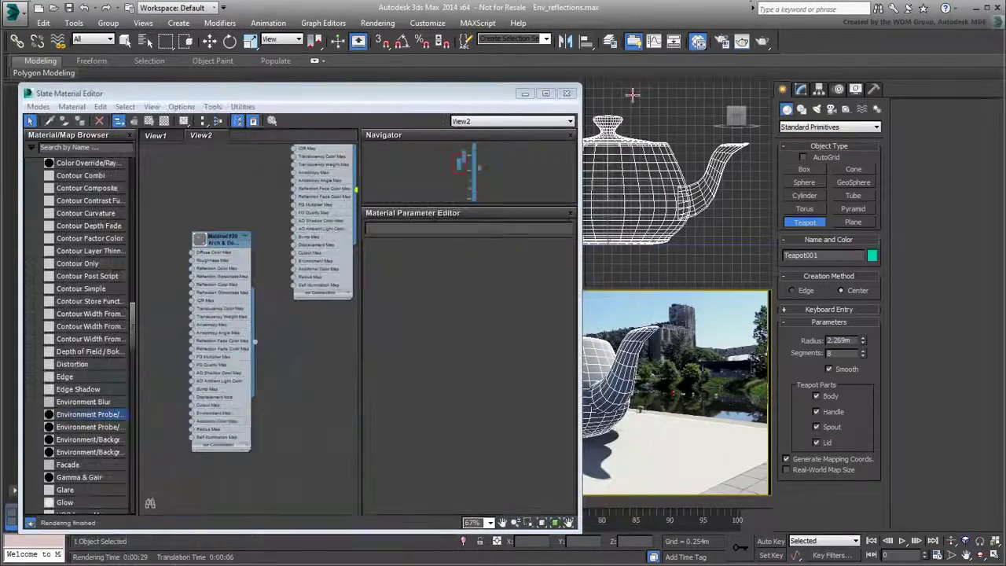
pyautogui.click(155, 136)
pyautogui.moveTo(201, 305); pyautogui.dragTo(186, 264, button='middle')
pyautogui.moveTo(271, 206); pyautogui.dragTo(228, 307)
pyautogui.moveTo(245, 345); pyautogui.dragTo(262, 322, button='middle')
pyautogui.moveTo(259, 166); pyautogui.dragTo(182, 307)
pyautogui.press('Delete')
pyautogui.moveTo(234, 334); pyautogui.dragTo(234, 361, button='middle')
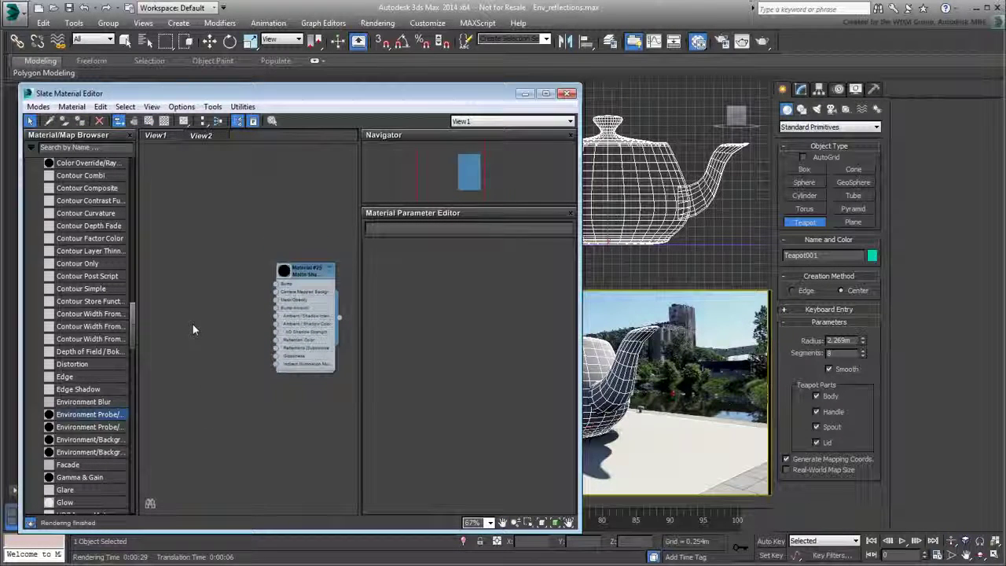
# Add an Environment/Background Switcher map node (Map #10) to View1 beside Material #25.
pyautogui.moveTo(136, 379); pyautogui.dragTo(187, 383)
pyautogui.click(97, 454)
pyautogui.moveTo(176, 422); pyautogui.dragTo(237, 288)
pyautogui.moveTo(189, 359); pyautogui.dragTo(135, 359)
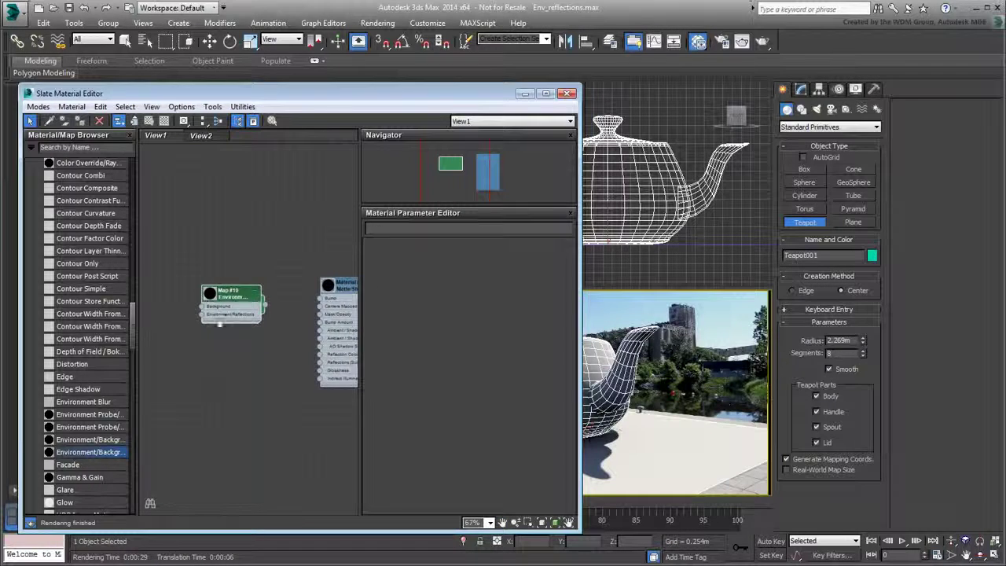
pyautogui.scroll(3, 236, 338)
pyautogui.scroll(-2, 247, 349)
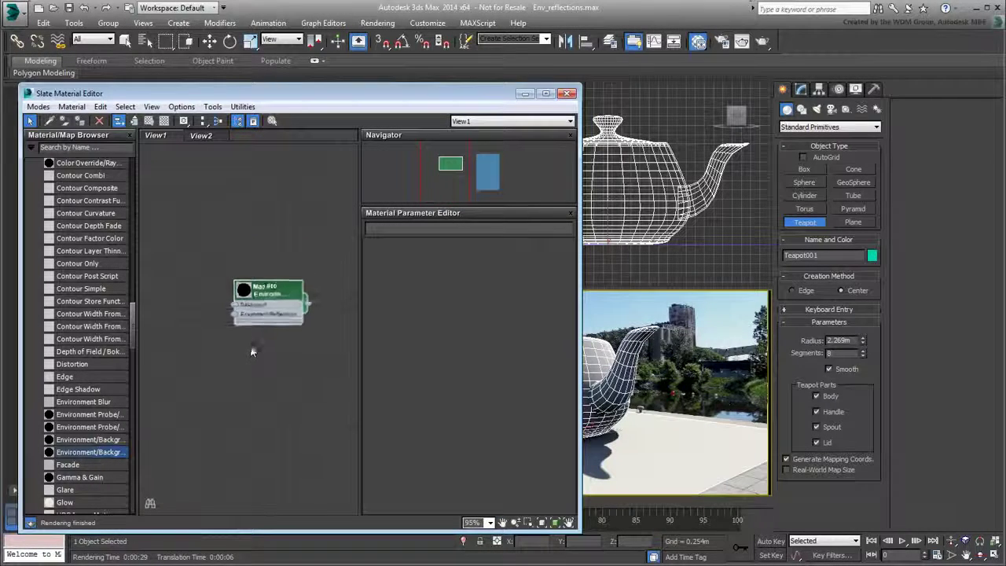
# Assign the Map #10 switcher as an instance to the Environment Map slot in Environment and Effects.
pyautogui.click(378, 23)
pyautogui.click(414, 138)
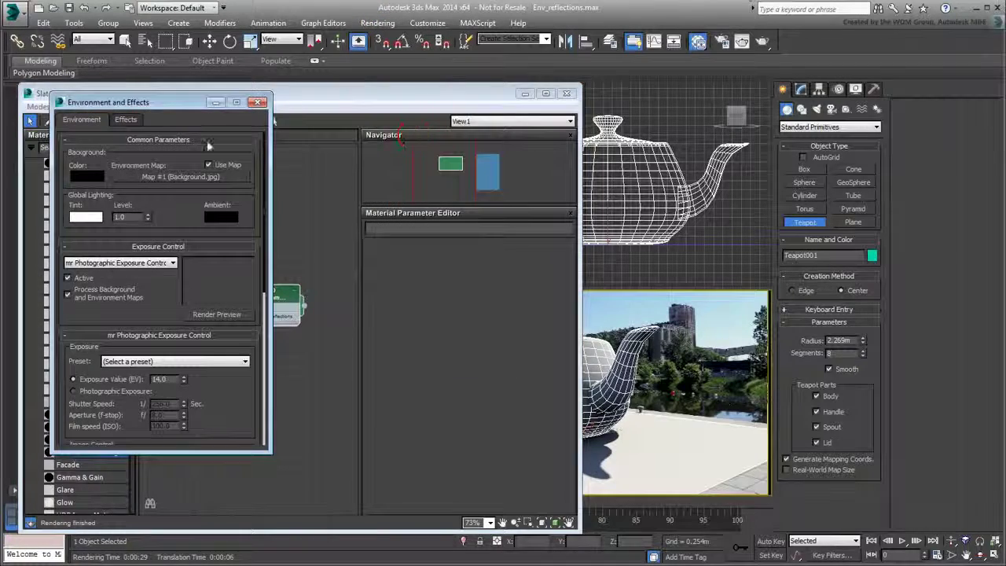
pyautogui.moveTo(165, 105); pyautogui.dragTo(629, 98)
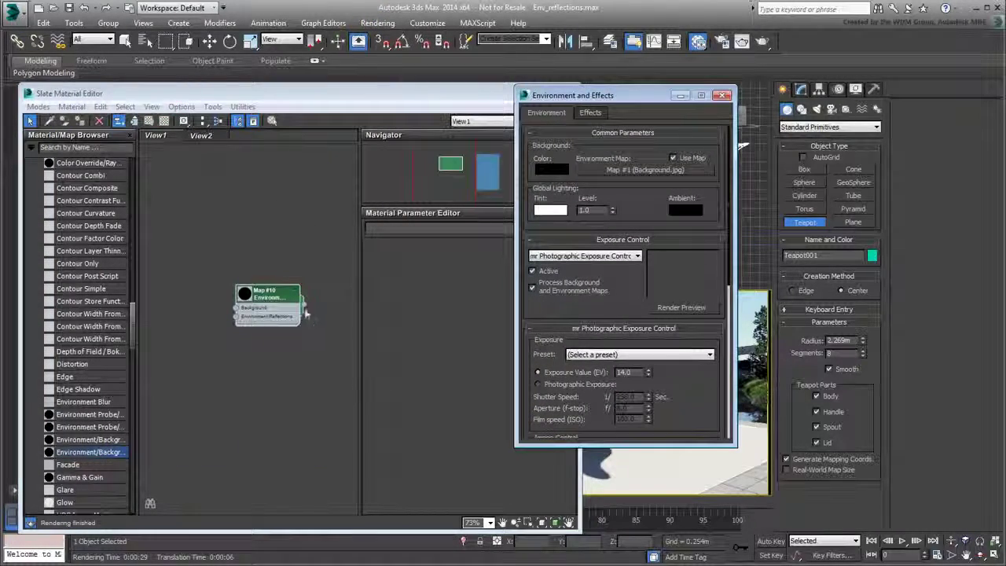
pyautogui.moveTo(304, 304); pyautogui.dragTo(654, 169)
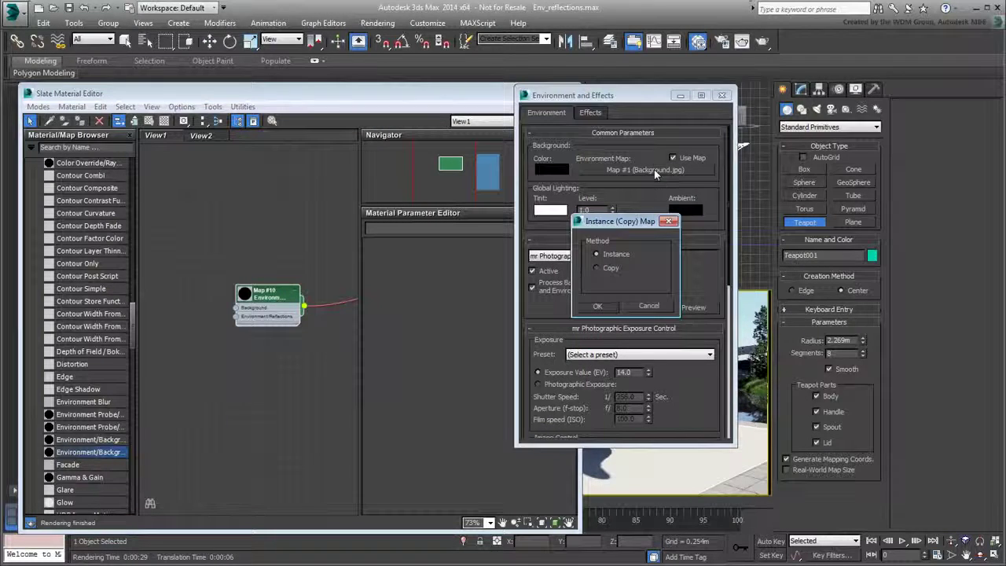
pyautogui.click(598, 307)
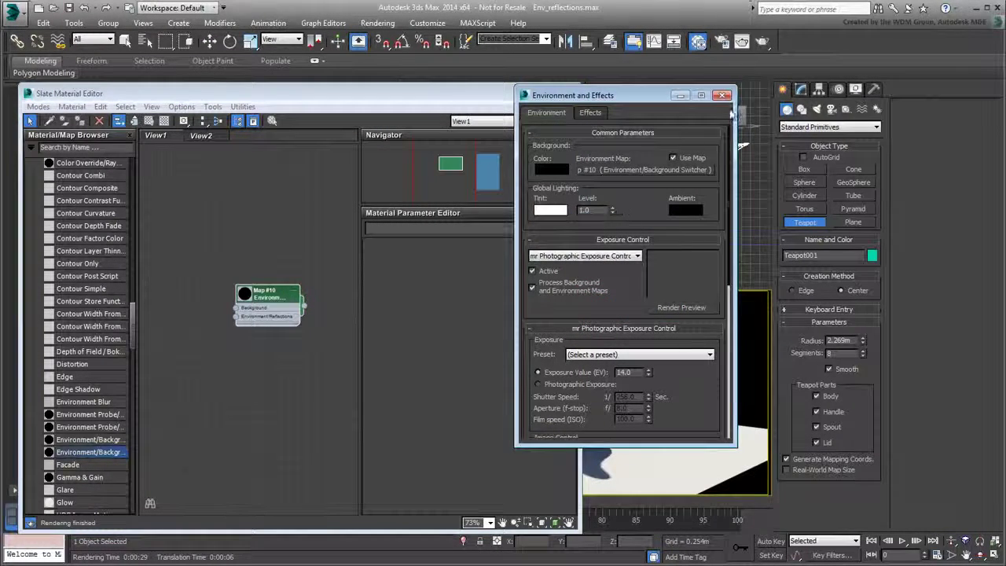
pyautogui.click(721, 95)
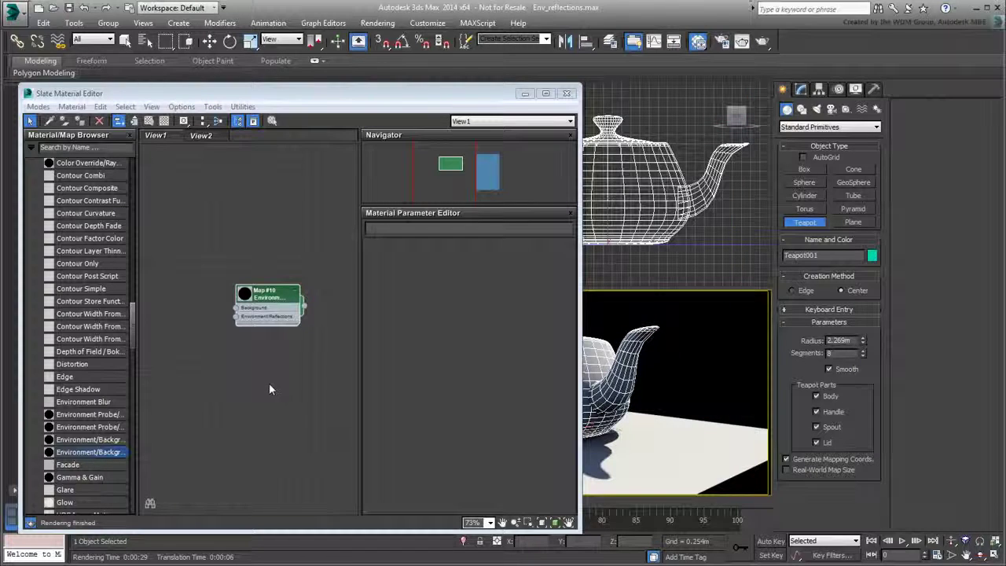
# Add a Background.jpg bitmap node using Environ coordinates with Screen mapping.
pyautogui.click(268, 298)
pyautogui.moveTo(515, 263); pyautogui.dragTo(181, 287)
pyautogui.scroll(2, 196, 319)
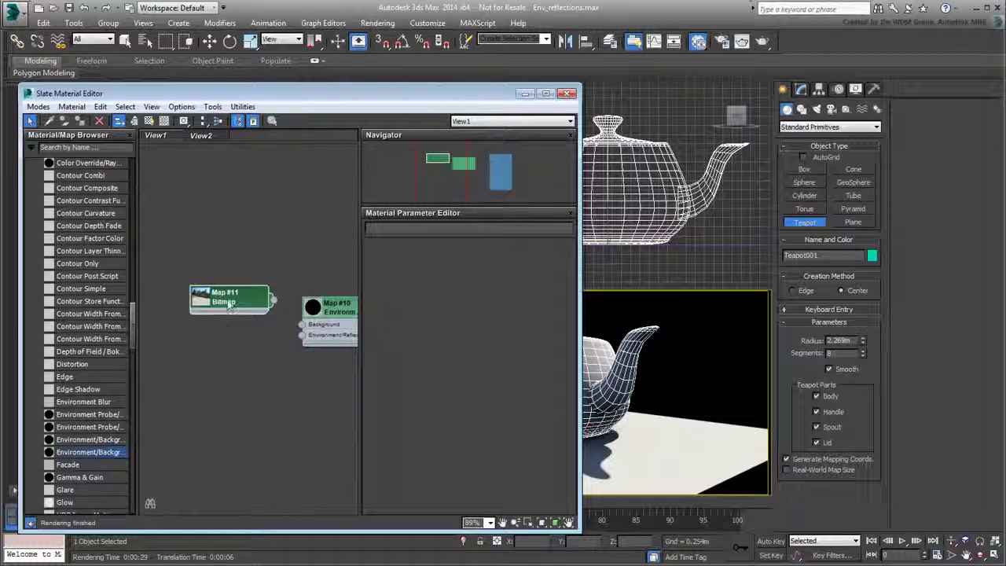
pyautogui.doubleClick(228, 303)
pyautogui.moveTo(240, 367); pyautogui.dragTo(217, 363, button='middle')
pyautogui.click(413, 260)
pyautogui.click(523, 262)
pyautogui.click(511, 300)
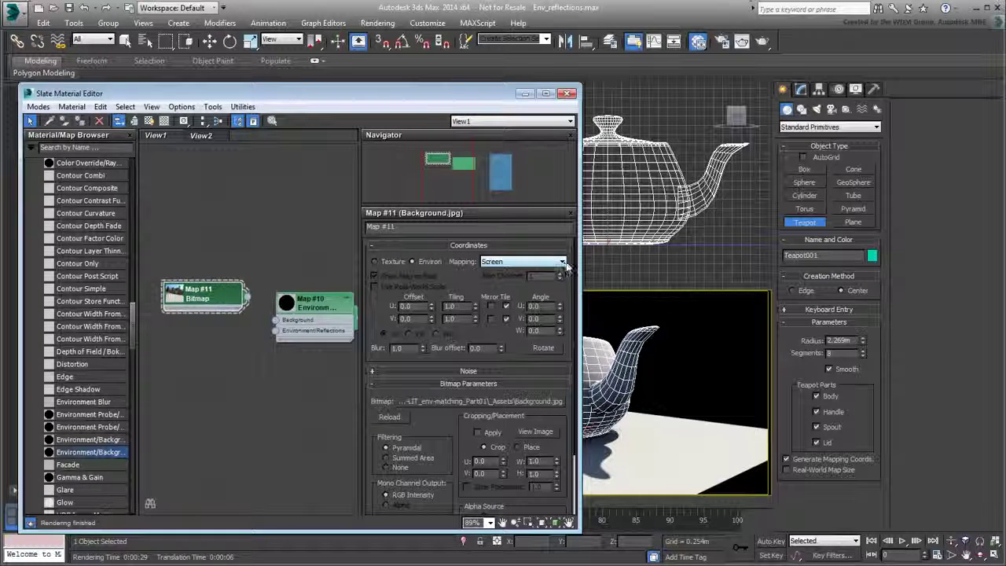
pyautogui.moveTo(223, 299); pyautogui.dragTo(274, 320)
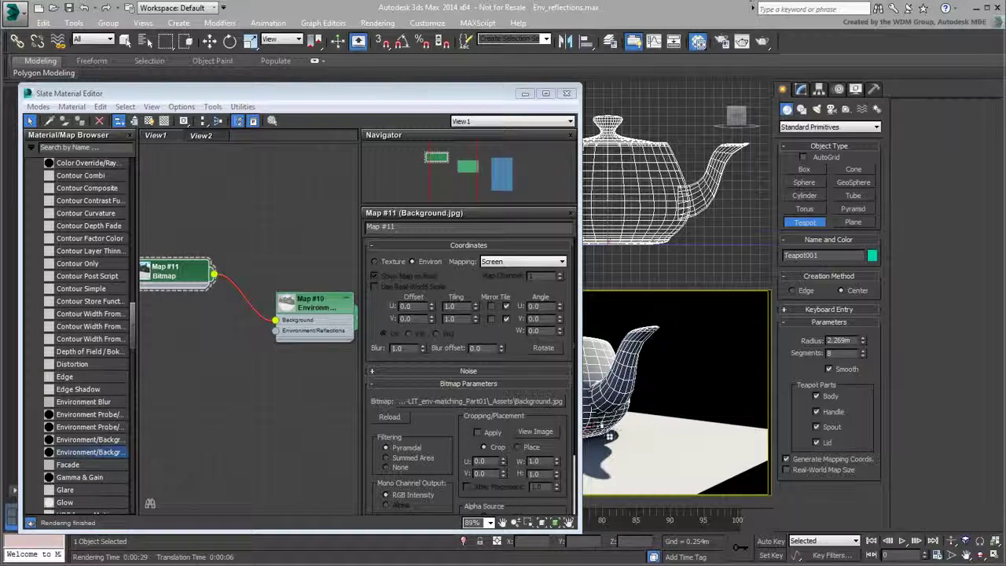
# Feed reverse.jpg into a Chrome Ball probe wired to the switcher's reflections input.
pyautogui.moveTo(202, 385); pyautogui.dragTo(201, 377)
pyautogui.doubleClick(197, 373)
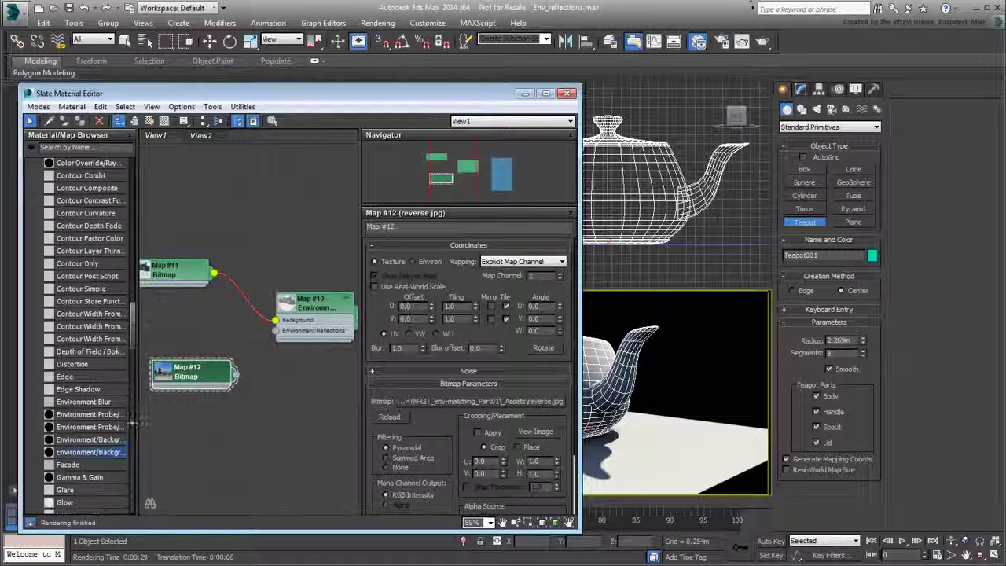
pyautogui.moveTo(134, 424)
pyautogui.mouseDown()
pyautogui.moveTo(217, 435)
pyautogui.moveTo(126, 428)
pyautogui.mouseUp()
pyautogui.moveTo(227, 422); pyautogui.dragTo(250, 423)
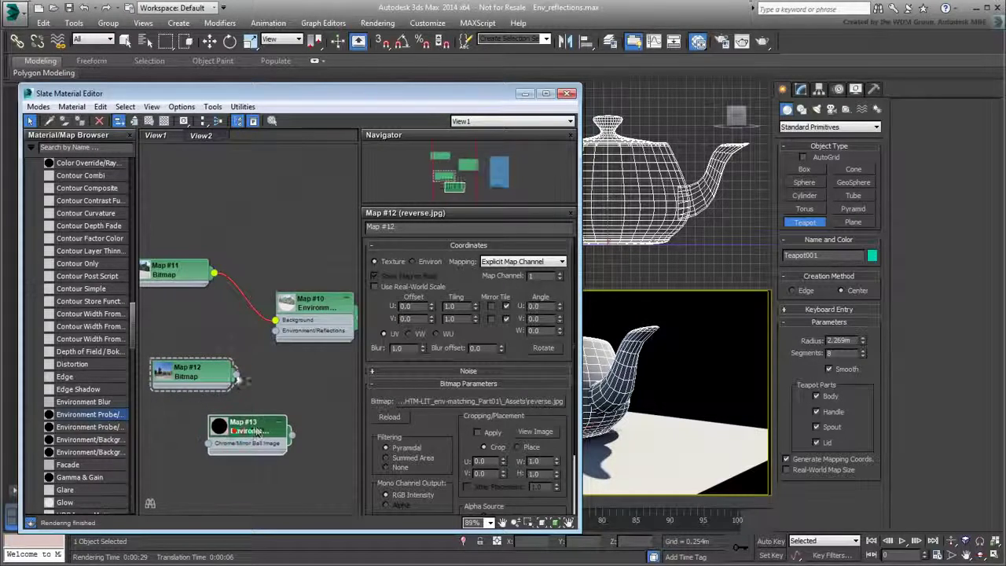
pyautogui.moveTo(235, 376); pyautogui.dragTo(209, 443)
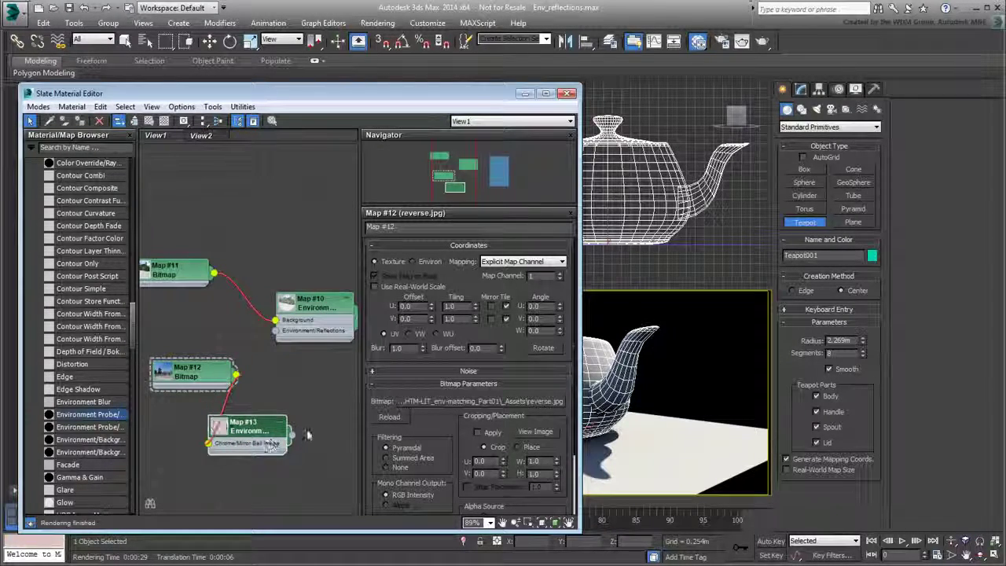
pyautogui.moveTo(293, 436); pyautogui.dragTo(275, 330)
pyautogui.moveTo(197, 382); pyautogui.dragTo(172, 377)
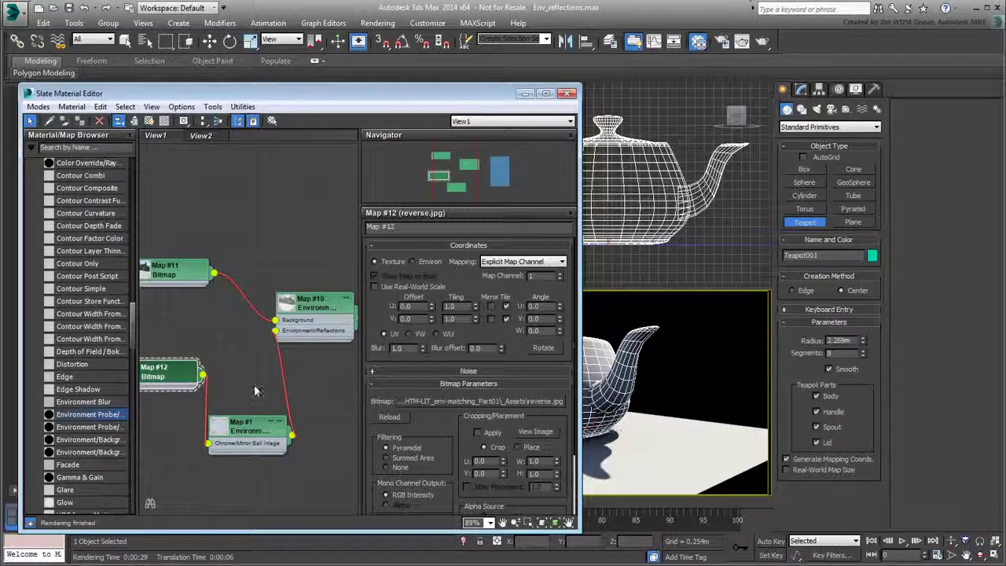
# Connect the Map #10 switcher to Material #25's Camera Mapped Background input.
pyautogui.scroll(-3, 217, 387)
pyautogui.scroll(-2, 217, 388)
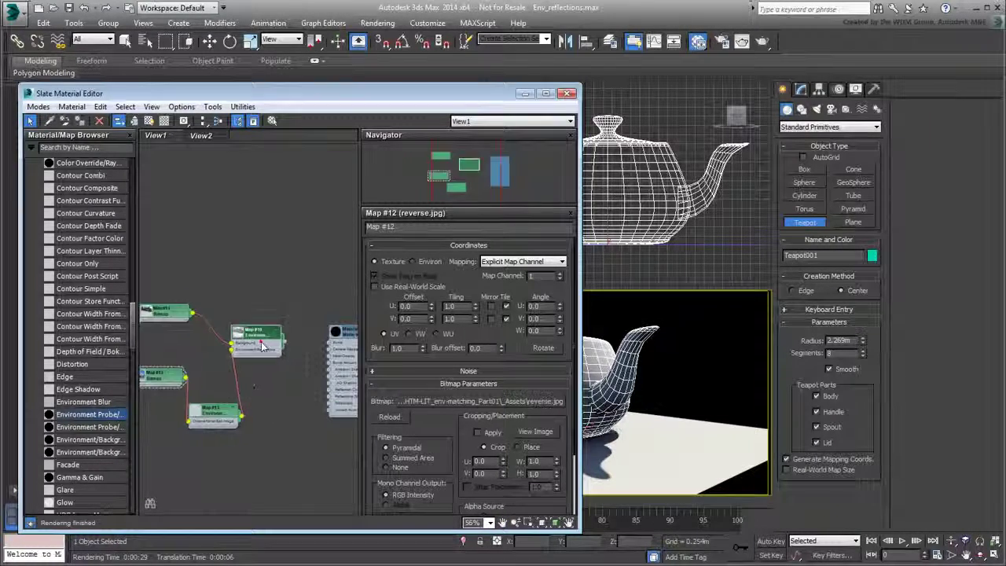
pyautogui.moveTo(262, 347); pyautogui.dragTo(297, 234, button='middle')
pyautogui.moveTo(298, 357); pyautogui.dragTo(268, 388, button='middle')
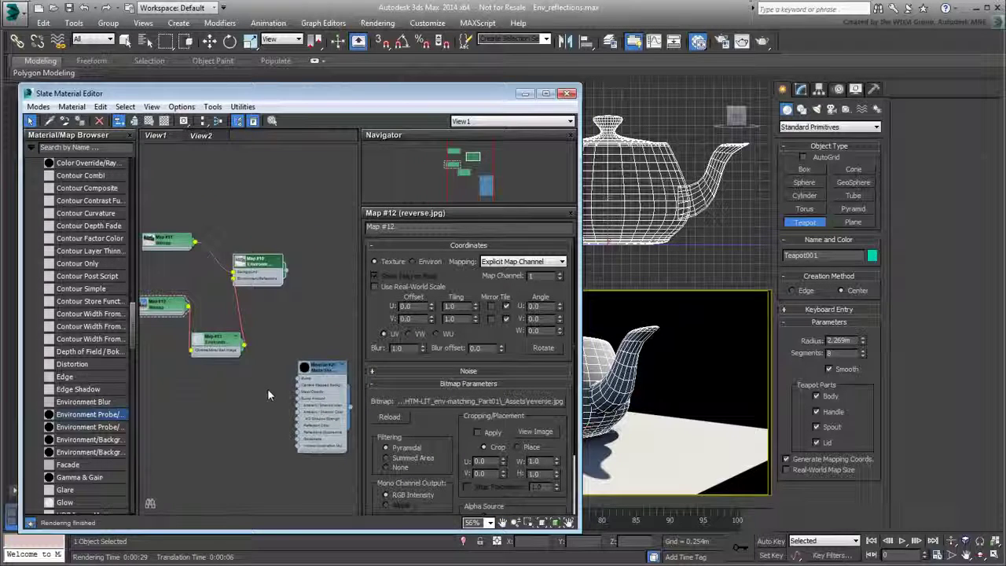
pyautogui.moveTo(286, 271)
pyautogui.mouseDown()
pyautogui.moveTo(299, 388)
pyautogui.moveTo(301, 259)
pyautogui.mouseUp()
pyautogui.scroll(4, 259, 369)
pyautogui.doubleClick(308, 339)
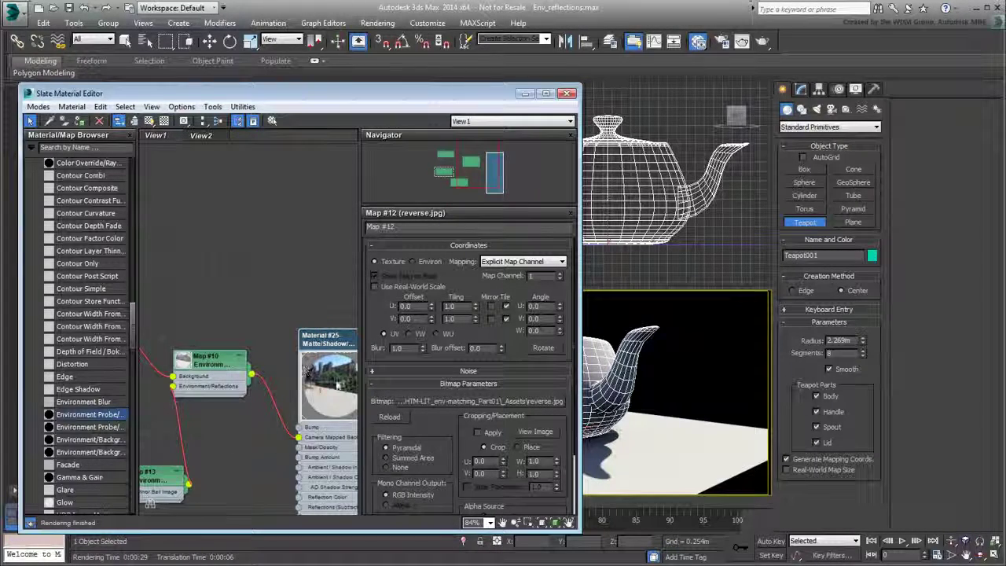
pyautogui.doubleClick(336, 386)
pyautogui.moveTo(255, 453); pyautogui.dragTo(195, 401, button='middle')
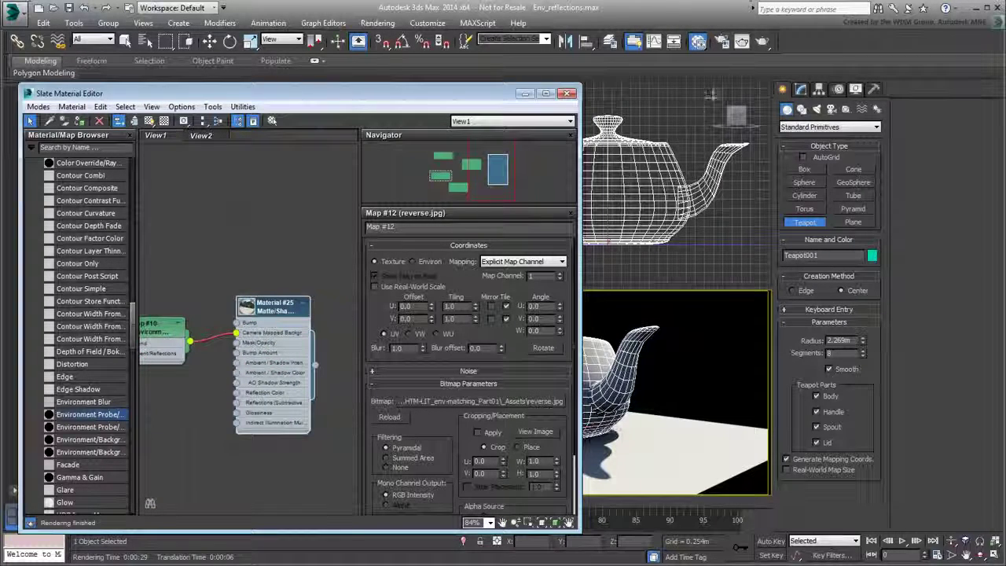
# Render the Camera001 view of the chrome teapot on the plaza photo.
pyautogui.click(762, 41)
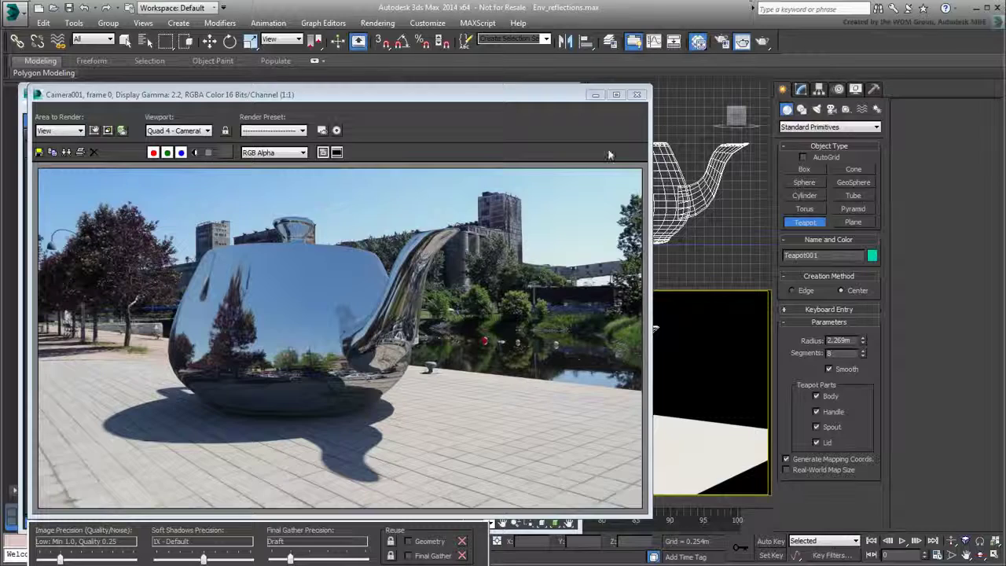
# Set Map #12 reverse.jpg's U tiling to -1.0 and re-render to check the mirrored reflections.
pyautogui.click(641, 94)
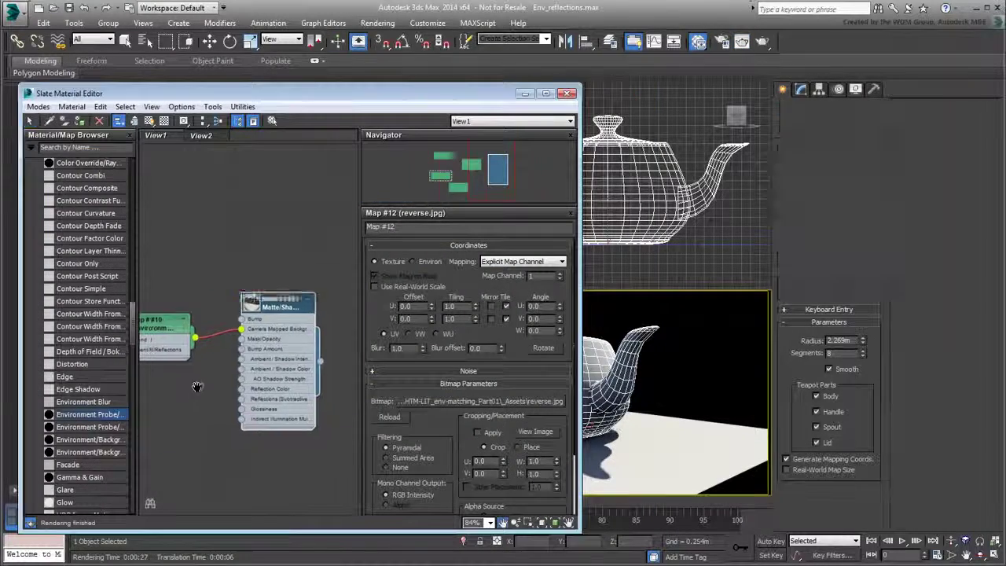
pyautogui.moveTo(183, 358); pyautogui.dragTo(249, 360, button='middle')
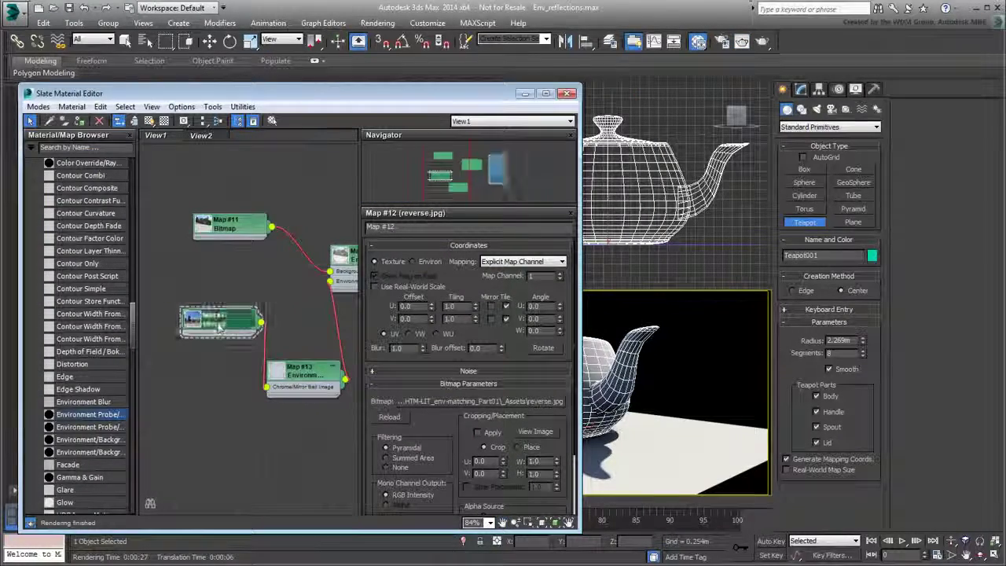
pyautogui.doubleClick(453, 307)
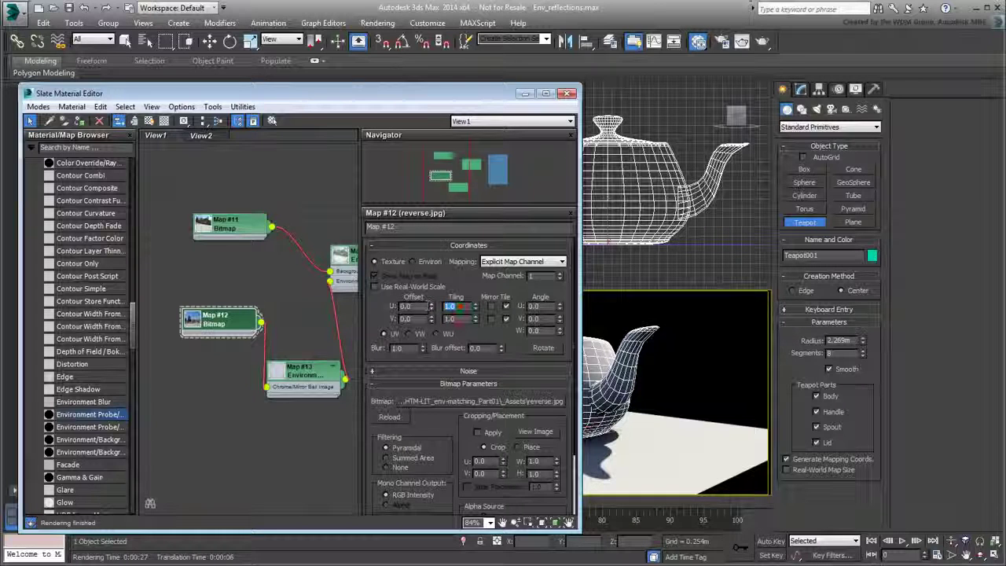
pyautogui.write('-1')
pyautogui.press('Return')
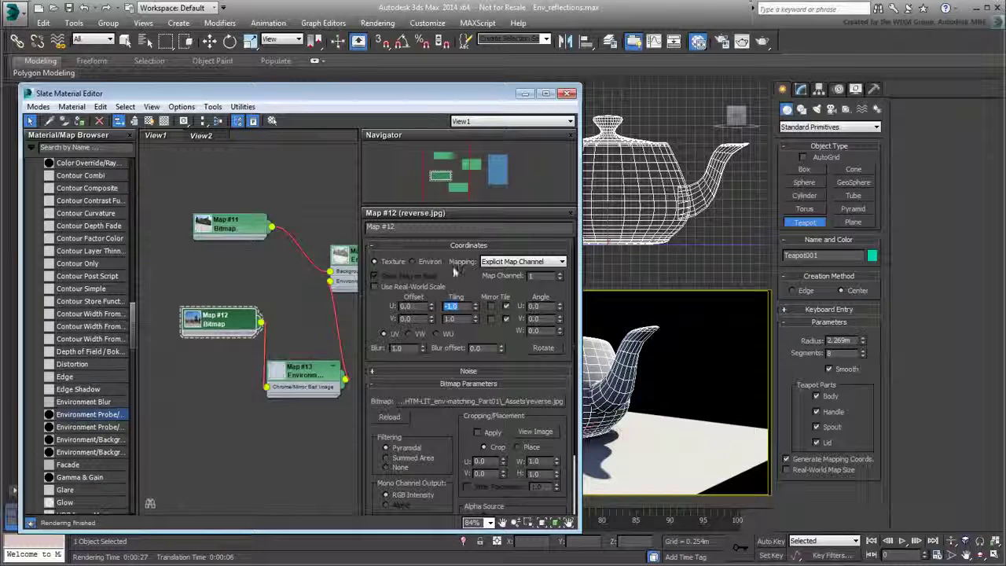
pyautogui.click(786, 42)
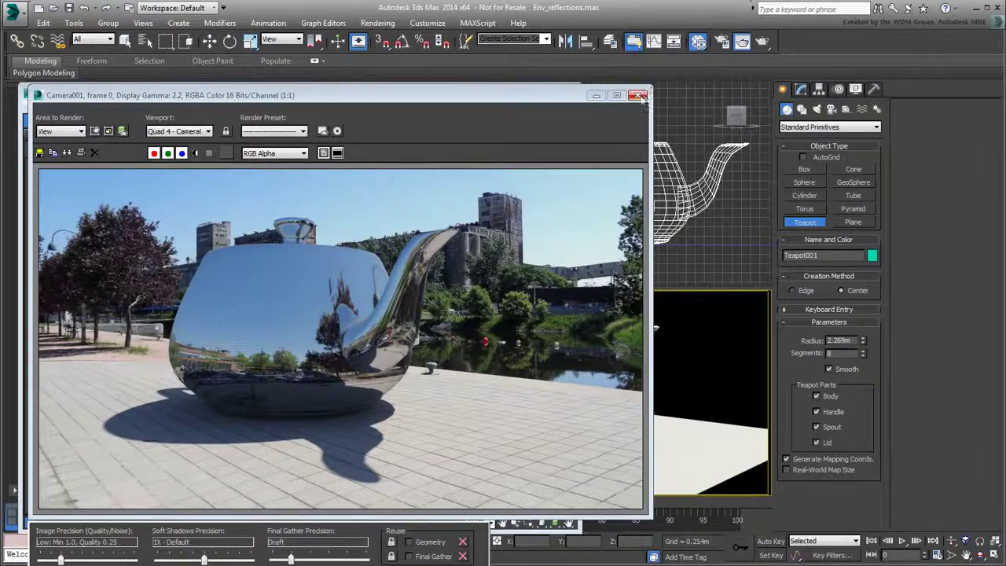
pyautogui.click(639, 95)
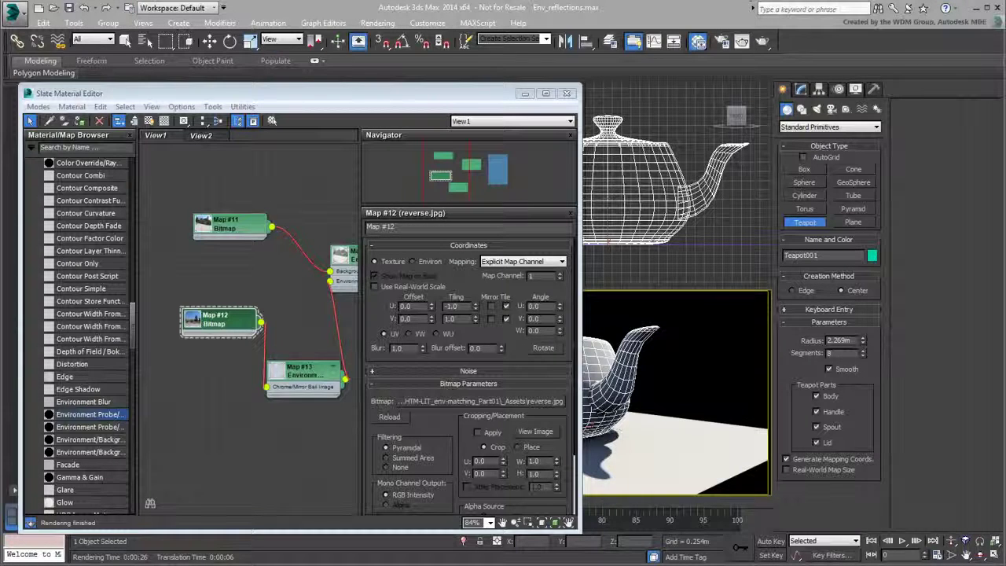
# Paste a bitmap node for cyl_env.jpg and set it to Environ with Cylindrical Environment mapping.
pyautogui.hotkey('ctrl', 'v')
pyautogui.doubleClick(234, 448)
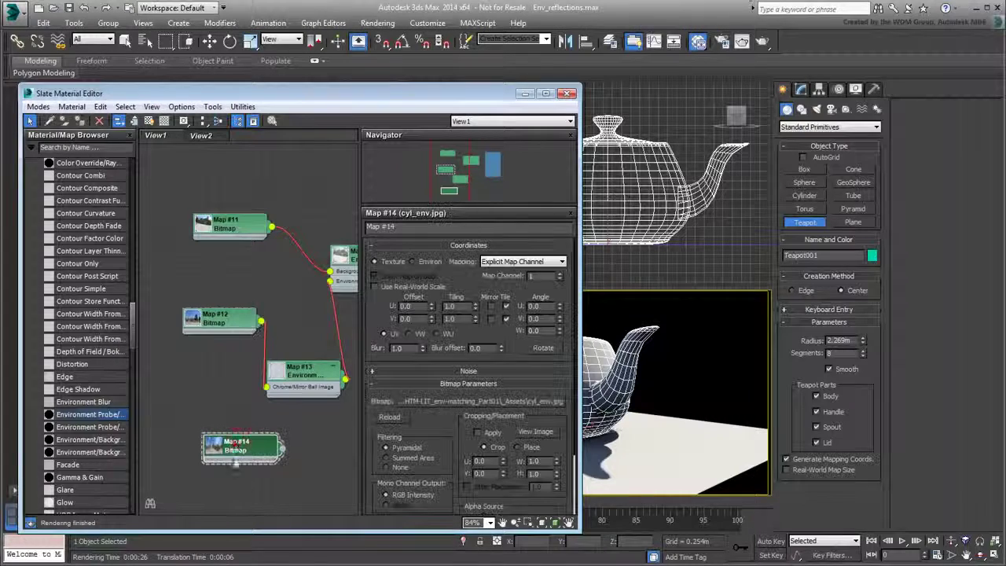
pyautogui.click(412, 260)
pyautogui.click(525, 262)
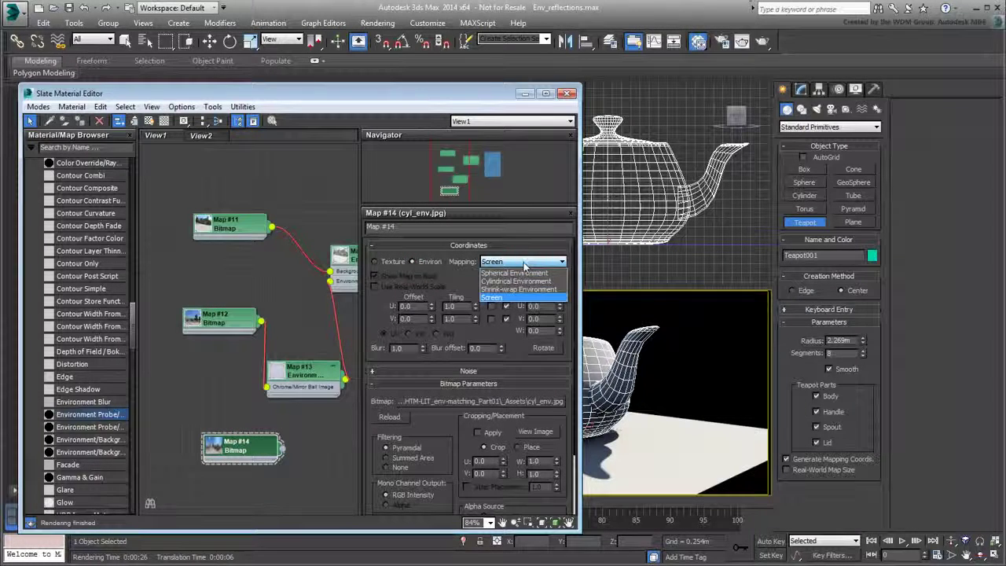
pyautogui.click(502, 277)
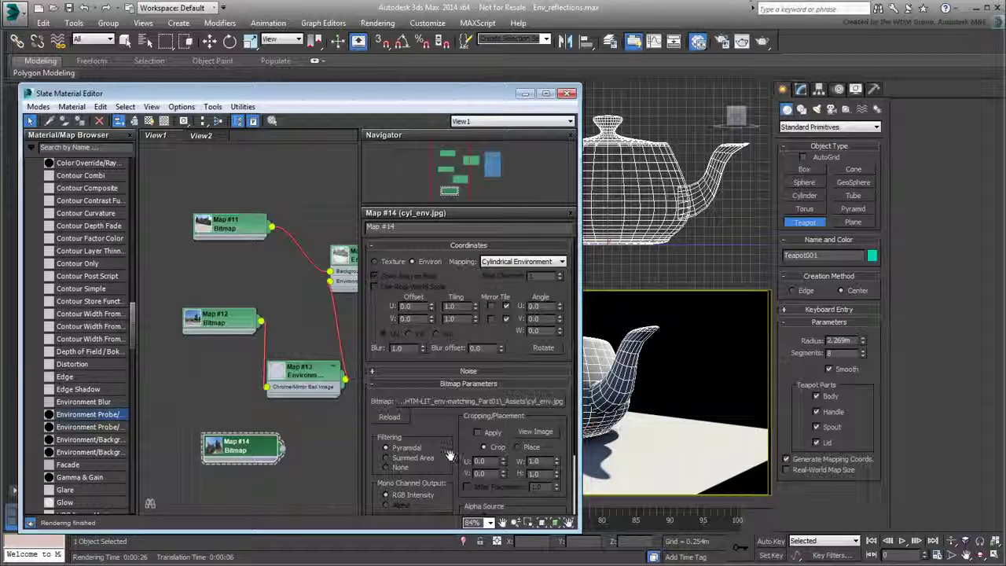
# Wire Map #14 into Map #10's Background, set U tiling -1.0, and test-render.
pyautogui.moveTo(280, 411); pyautogui.dragTo(227, 409, button='middle')
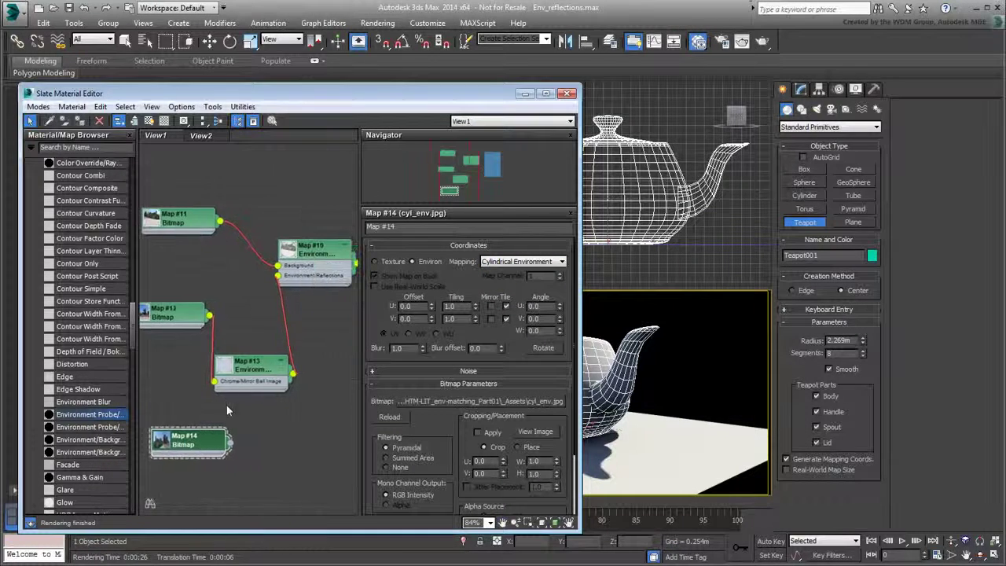
pyautogui.moveTo(229, 444); pyautogui.dragTo(276, 275)
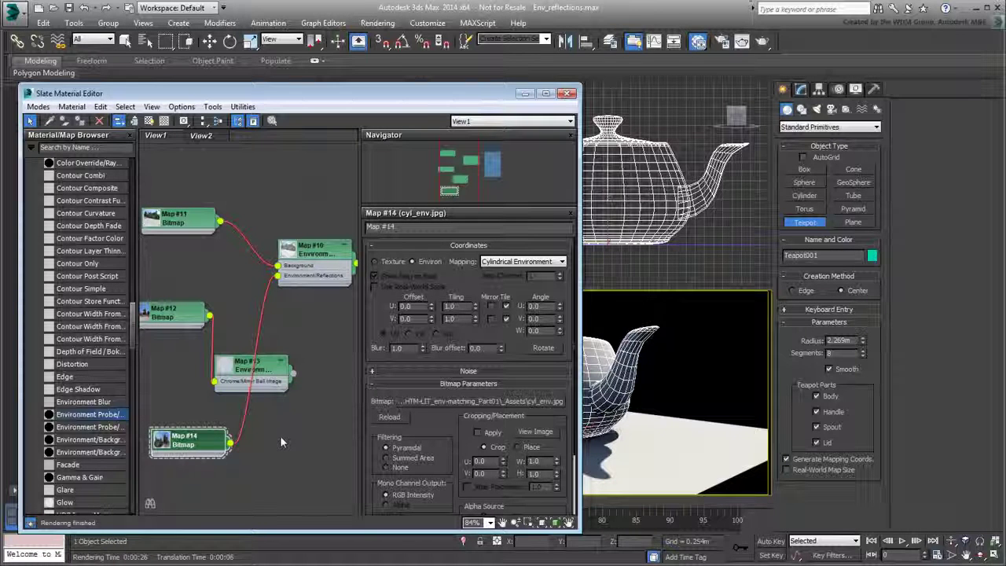
pyautogui.moveTo(280, 435); pyautogui.dragTo(257, 439, button='middle')
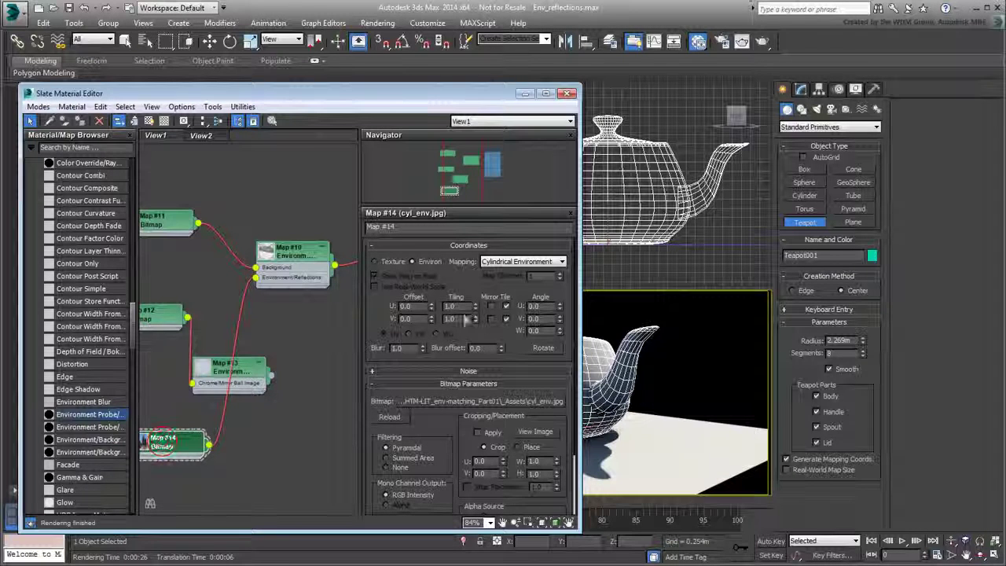
pyautogui.write('-1')
pyautogui.press('Return')
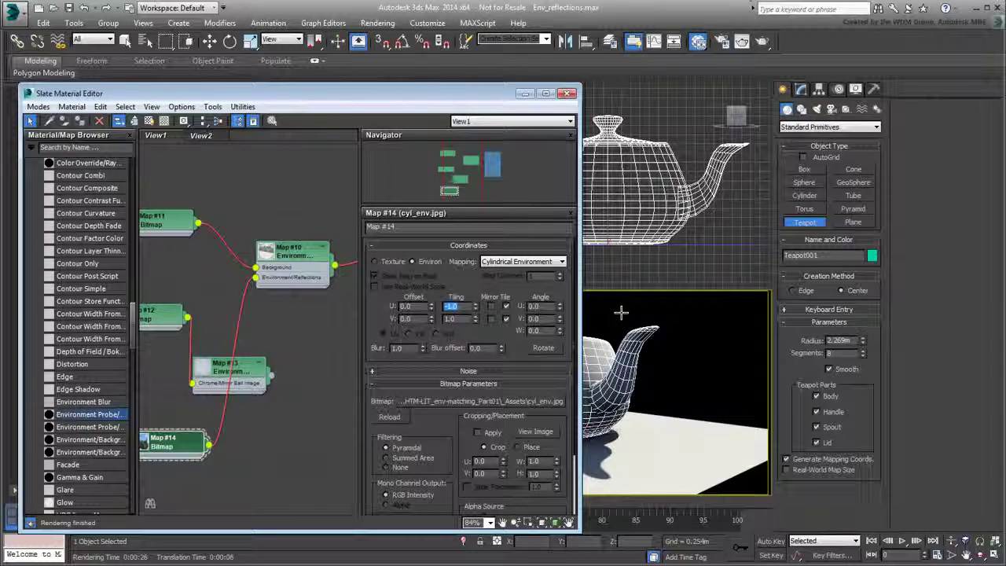
pyautogui.click(763, 41)
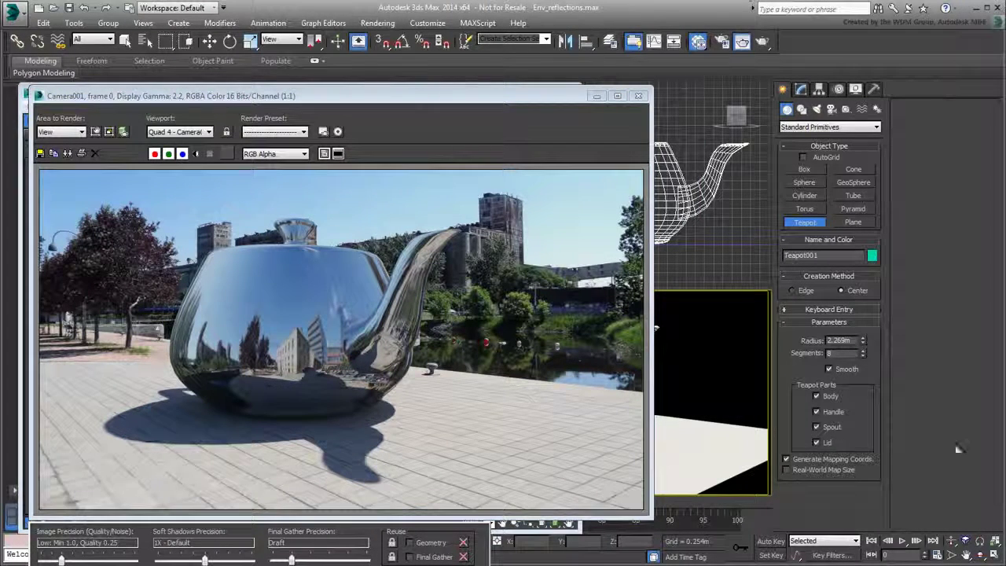
# Set Map #14's U offset to -0.3 and re-render to check the reflection alignment.
pyautogui.click(640, 96)
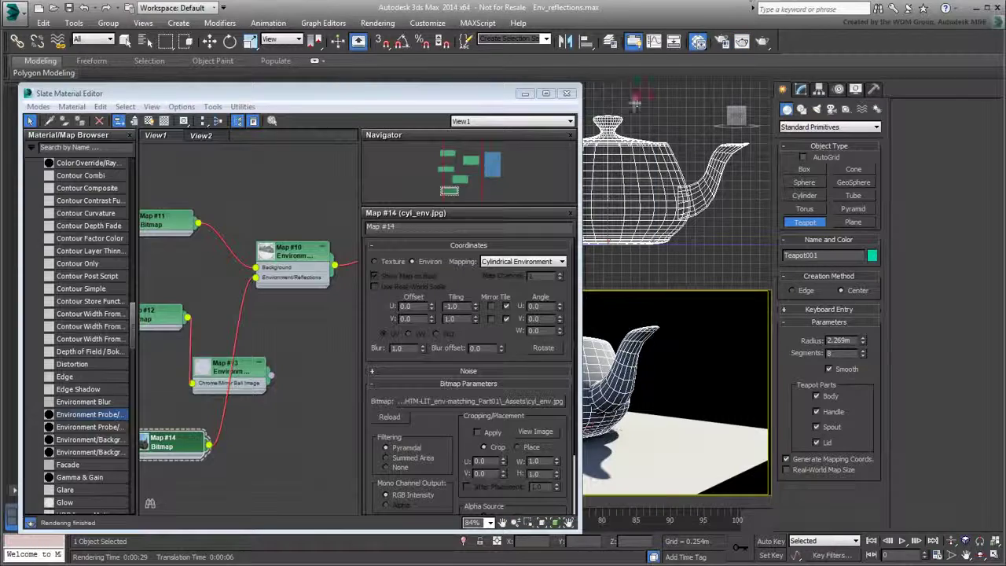
pyautogui.doubleClick(408, 306)
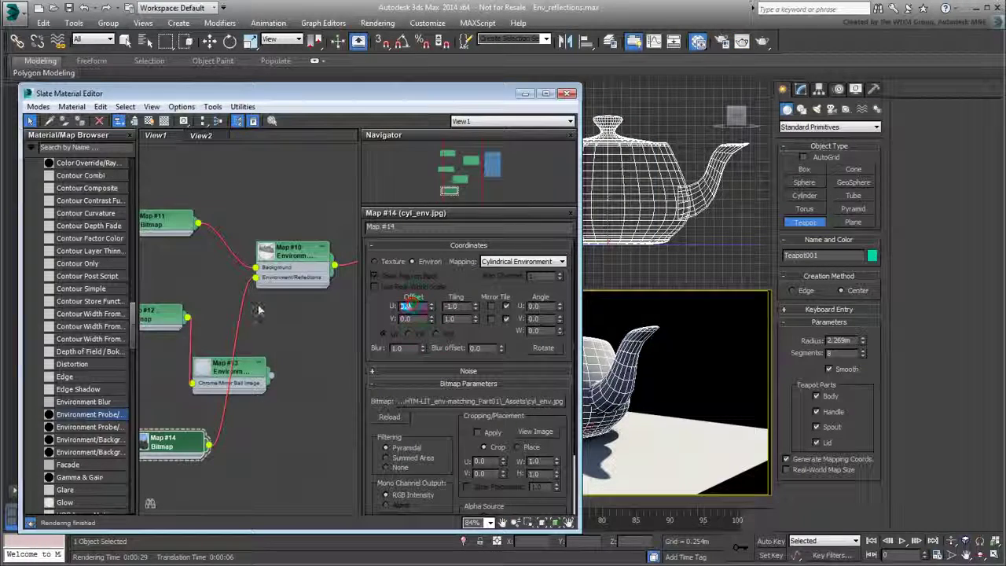
pyautogui.write('-0.3')
pyautogui.press('Return')
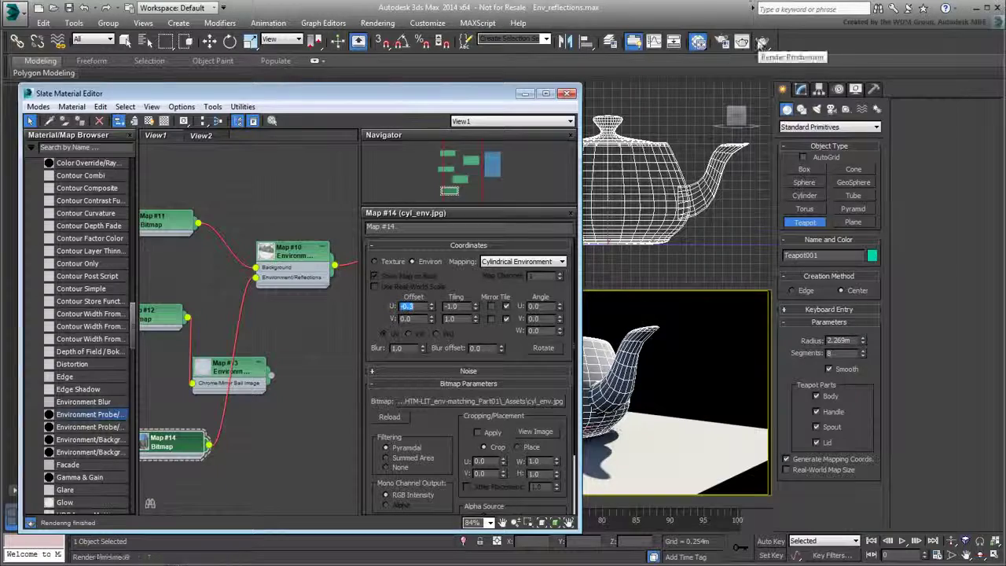
pyautogui.click(742, 41)
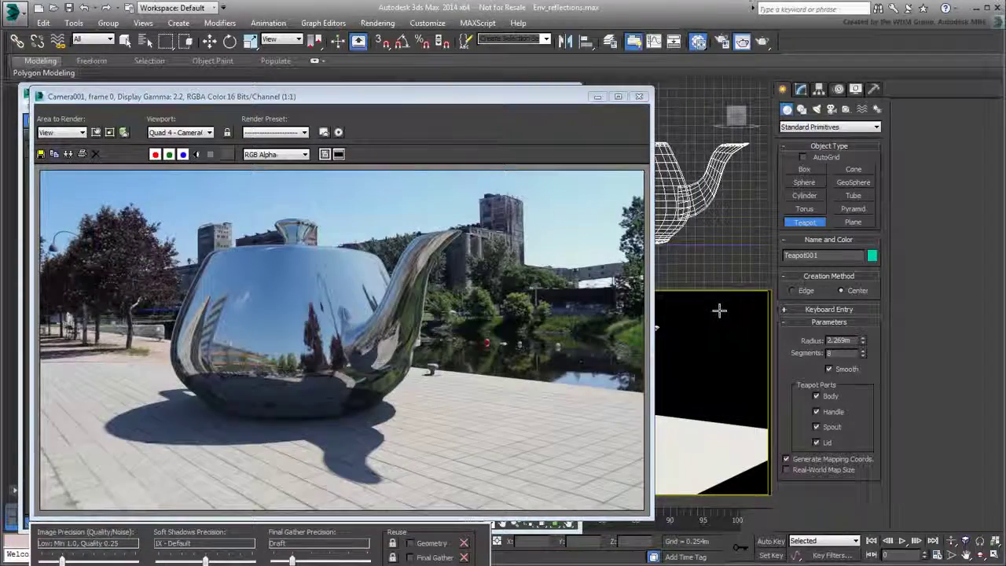
pyautogui.click(639, 98)
# Delete the test teapot and unhide all the hidden kiosk objects.
pyautogui.rightClick(604, 369)
pyautogui.press('Delete')
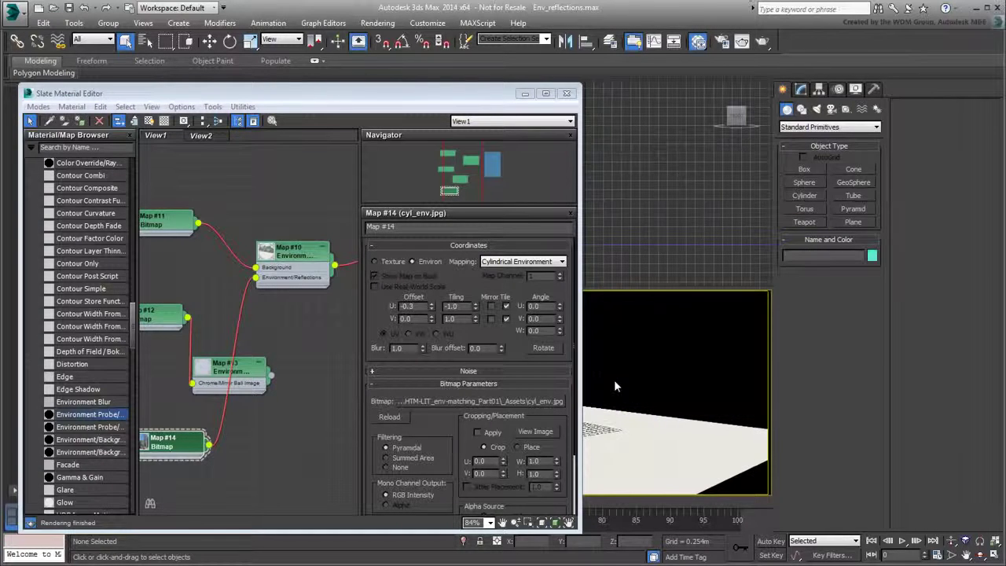
pyautogui.rightClick(634, 358)
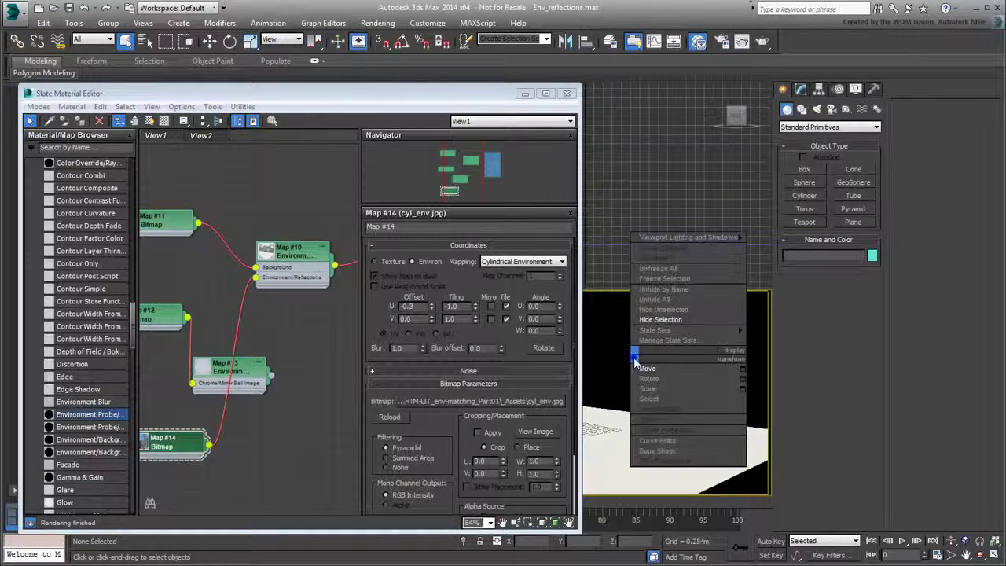
pyautogui.click(661, 299)
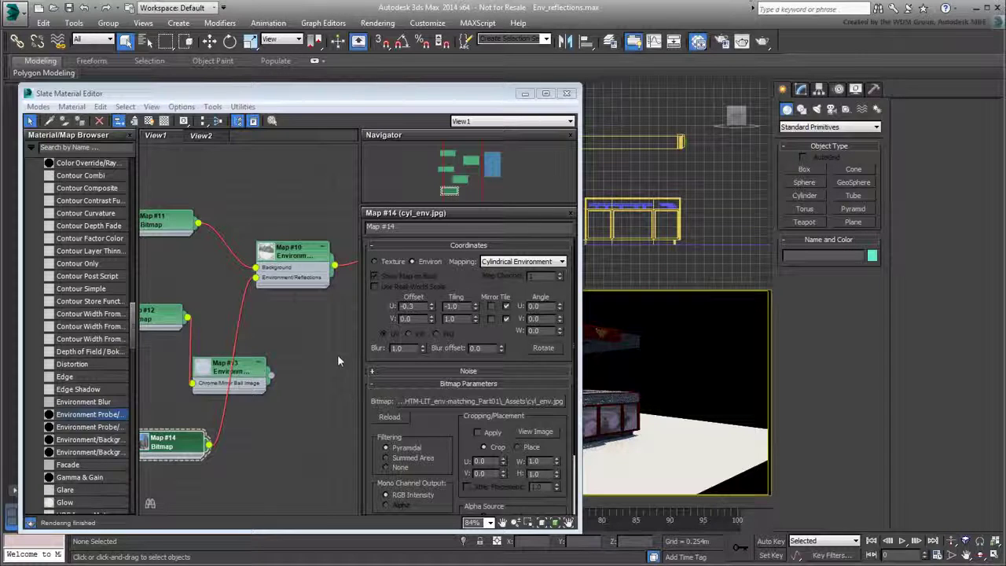
# Switch Slate to View2, select Material #29, and render the kiosk from the camera.
pyautogui.click(202, 135)
pyautogui.click(221, 240)
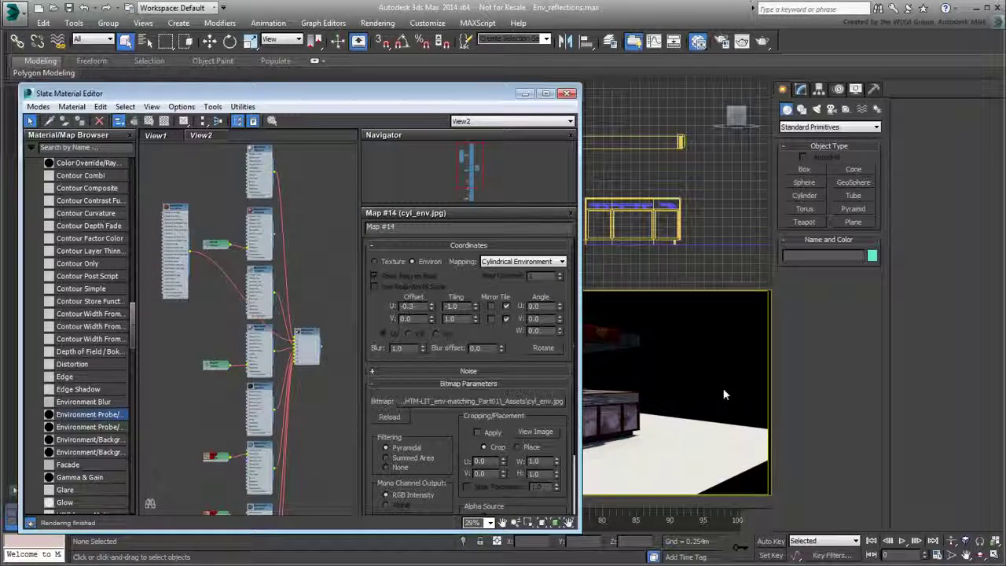
pyautogui.click(761, 41)
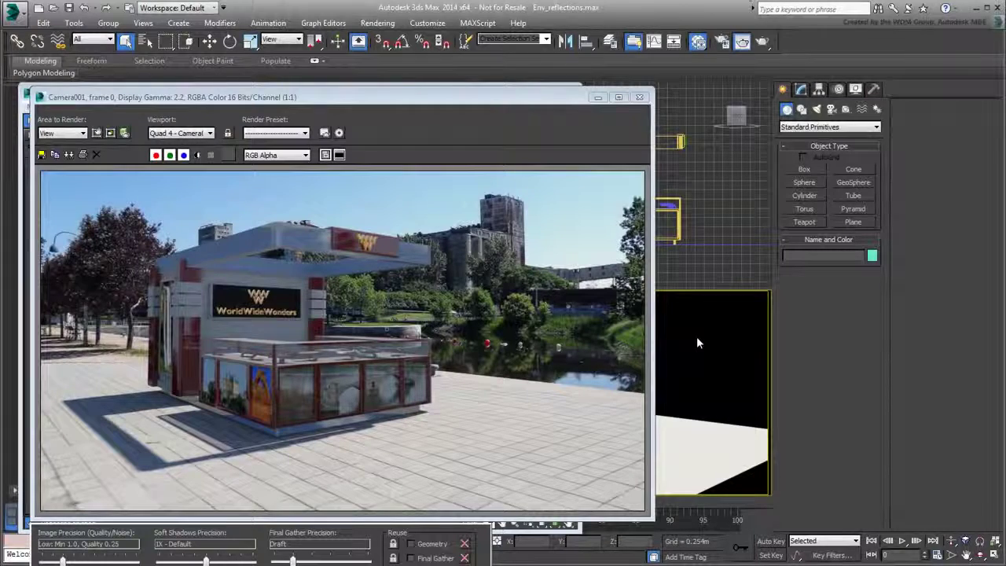
# Switch Daylight001's sky to a standard Skylight with multiplier 0.7 and re-render the kiosk.
pyautogui.click(641, 98)
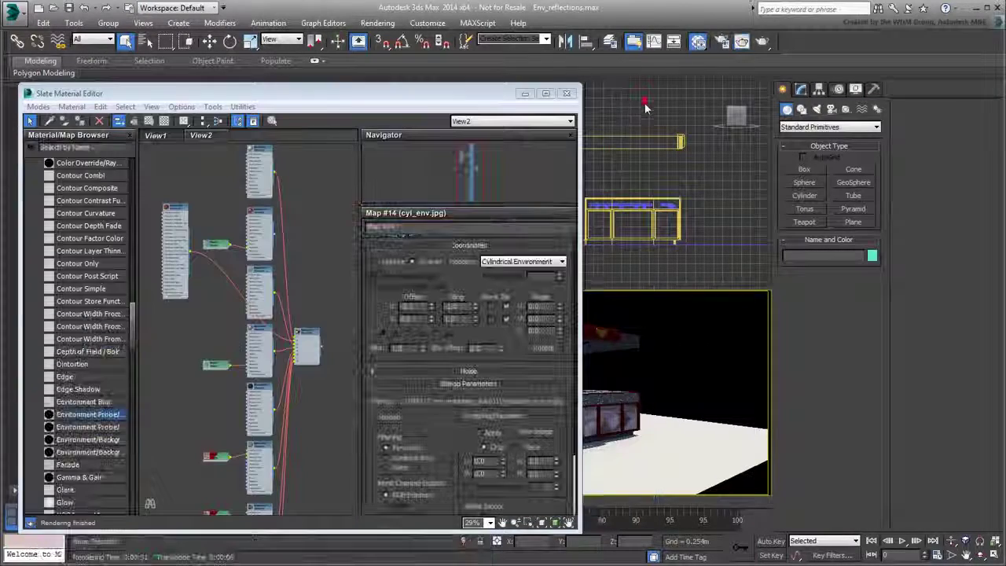
pyautogui.click(565, 95)
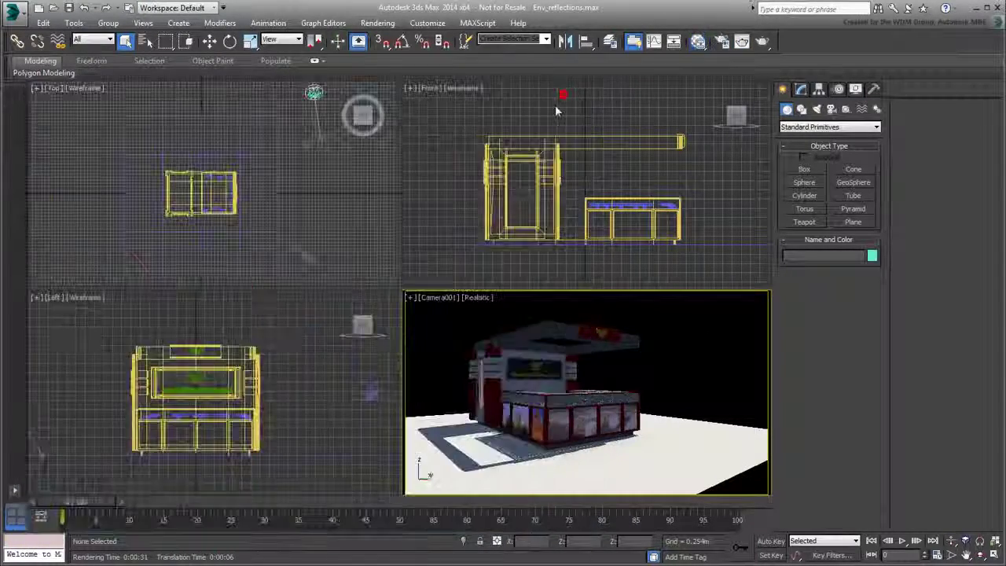
pyautogui.click(325, 128)
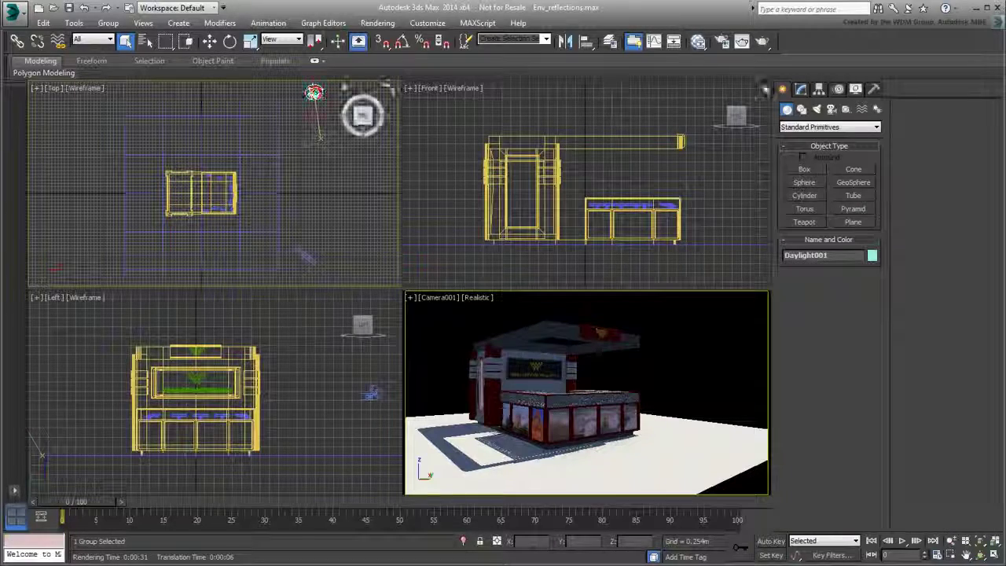
pyautogui.click(801, 90)
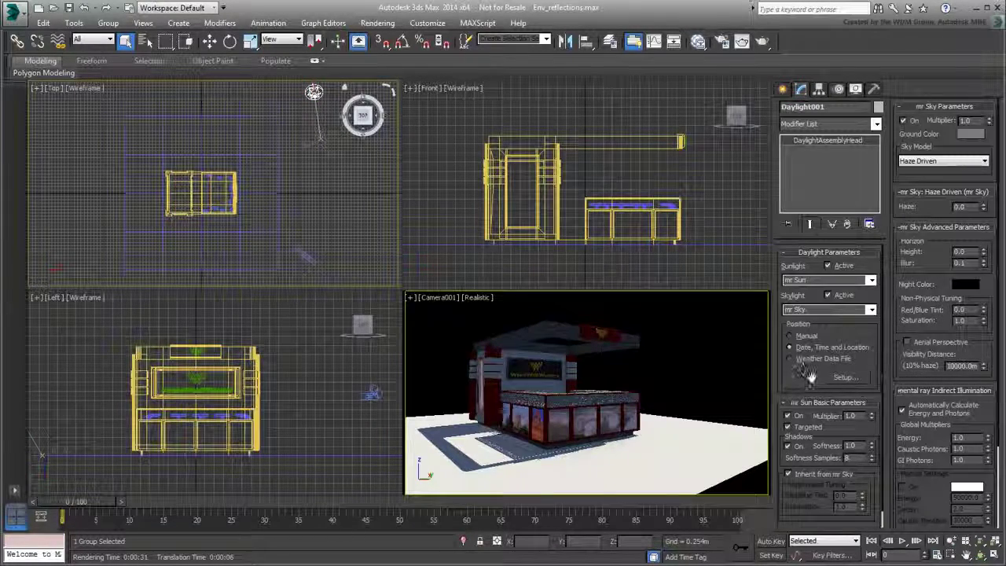
pyautogui.click(869, 310)
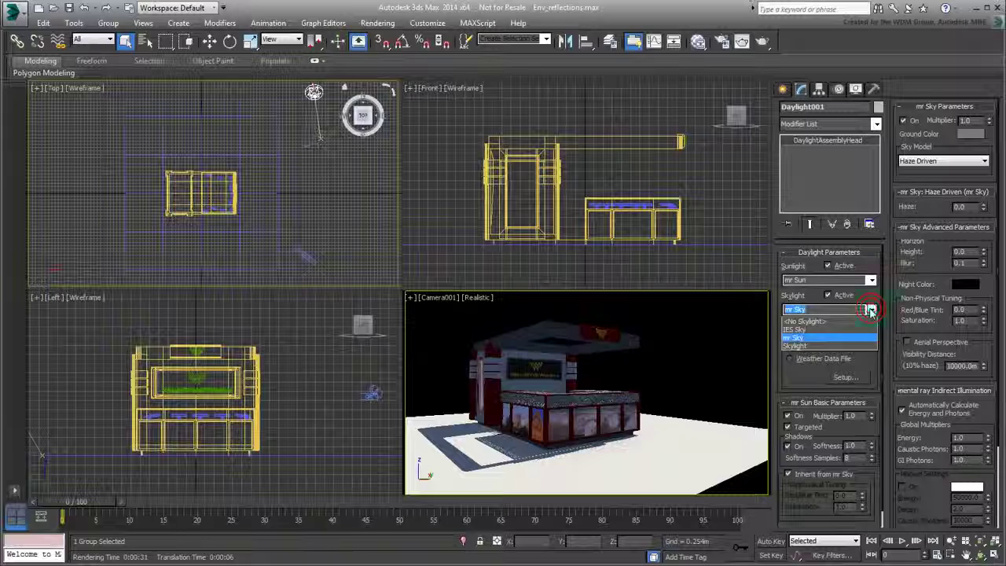
pyautogui.click(803, 346)
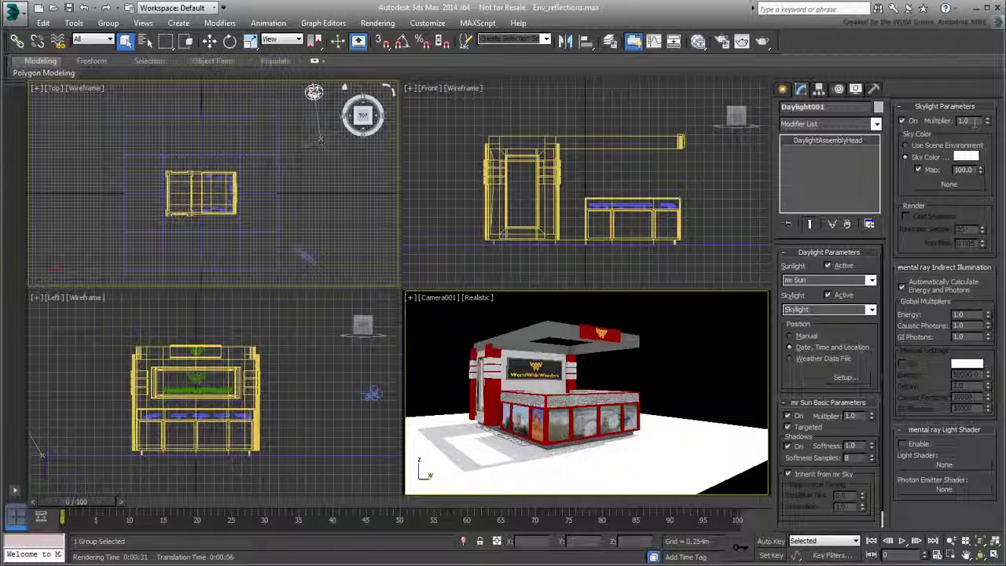
pyautogui.write('0.7')
pyautogui.press('Return')
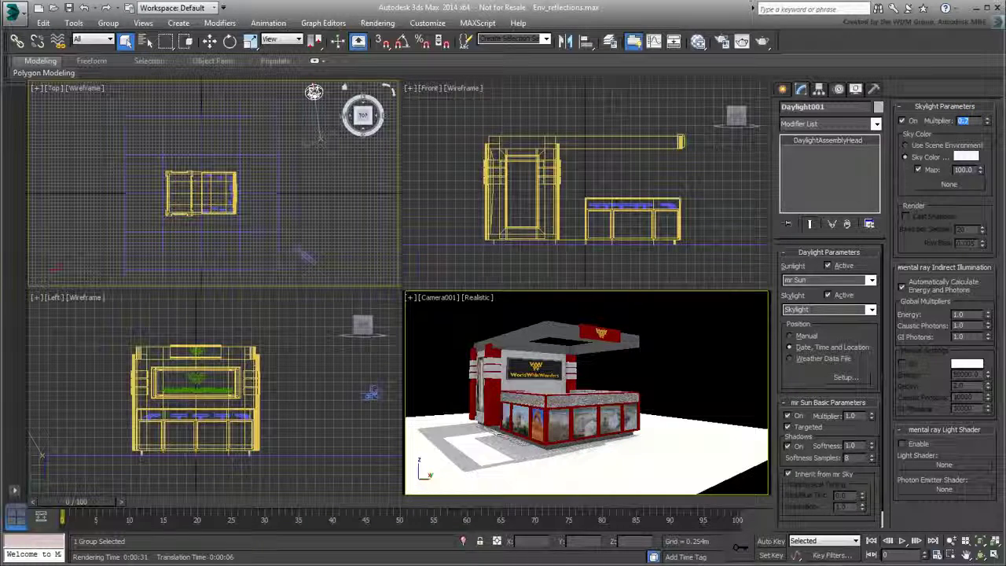
pyautogui.click(763, 43)
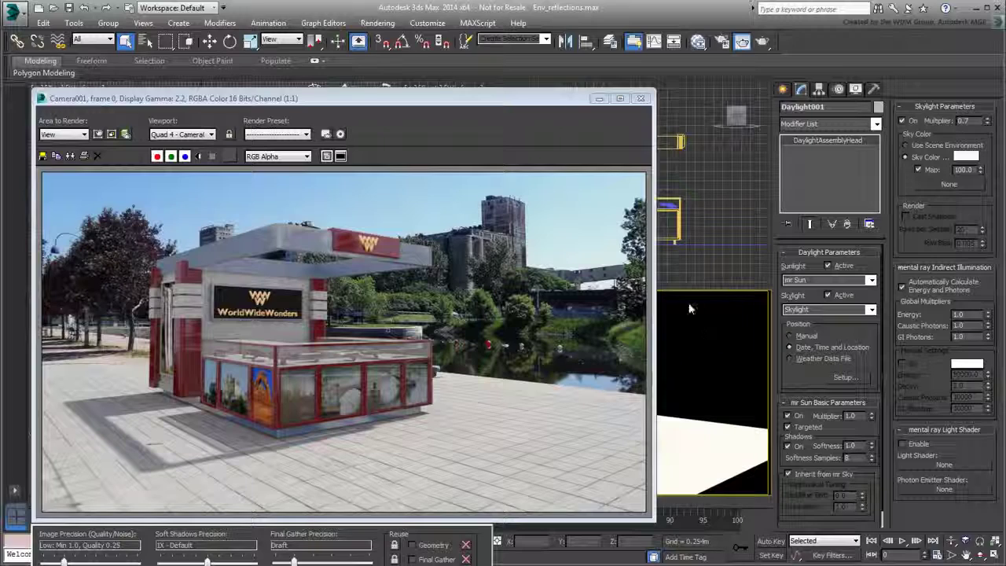
pyautogui.click(642, 99)
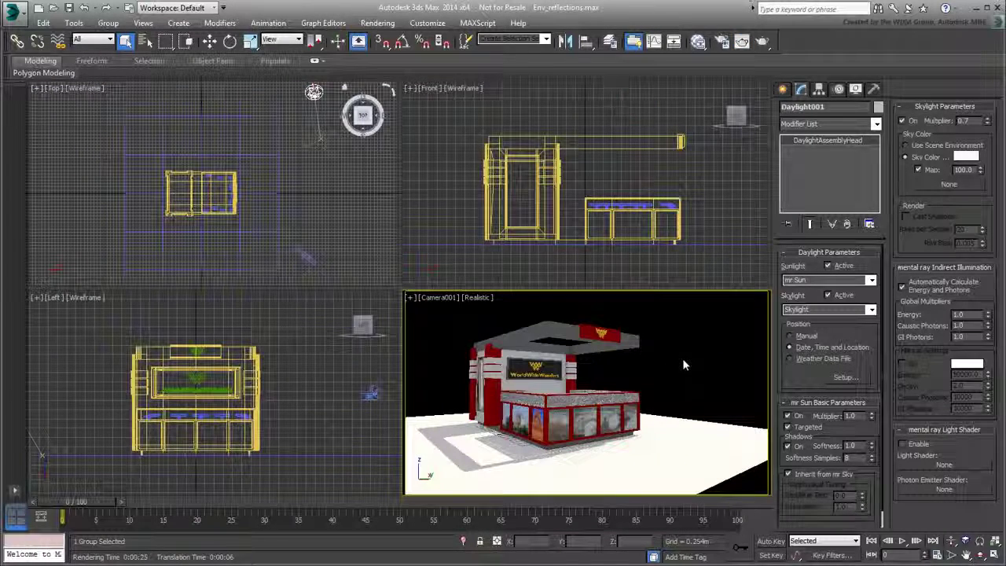
# Load Background.jpg as the viewport background image and apply it to the camera view.
pyautogui.hotkey('alt', 'b')
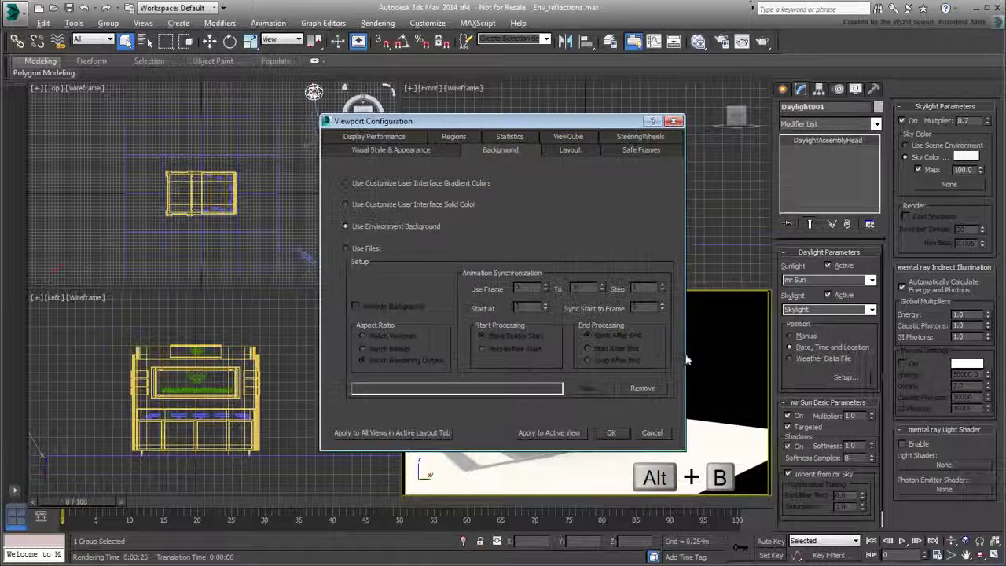
pyautogui.click(347, 248)
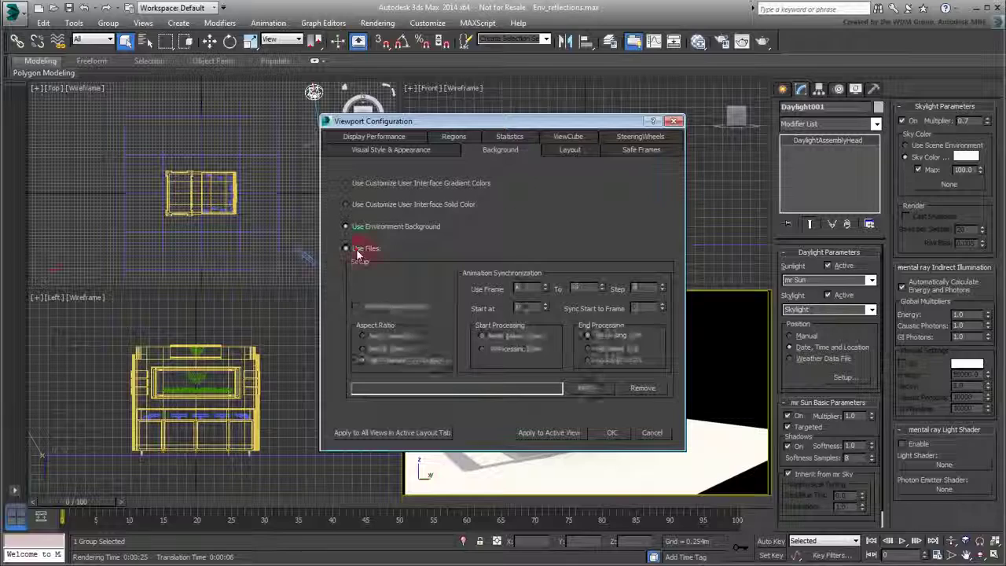
pyautogui.click(596, 390)
pyautogui.click(501, 250)
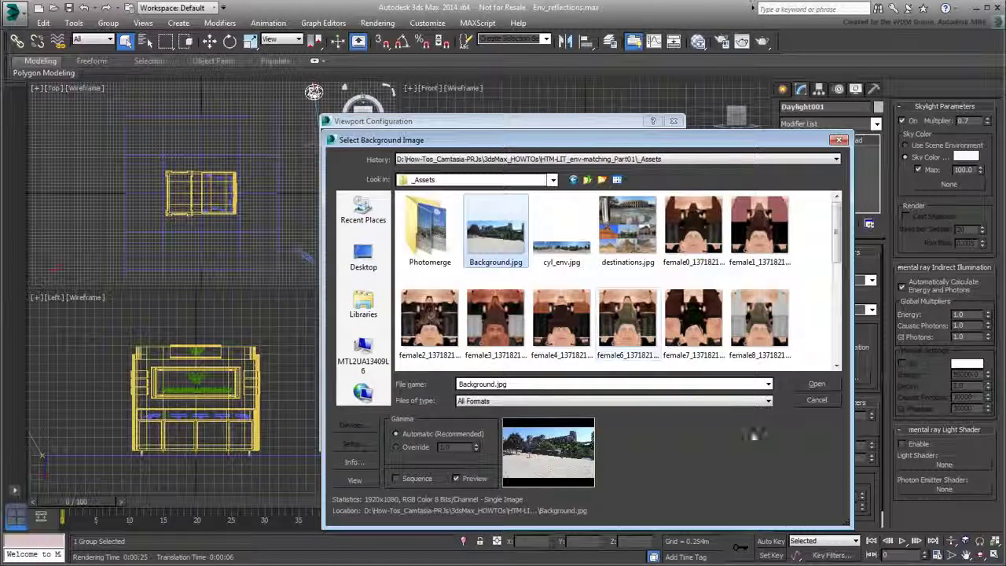
pyautogui.click(817, 384)
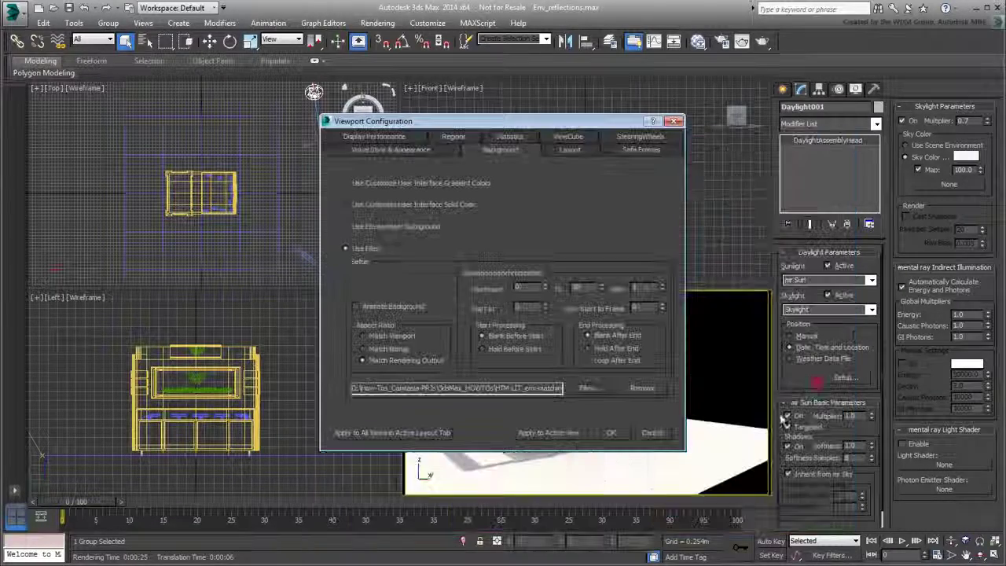
pyautogui.click(611, 433)
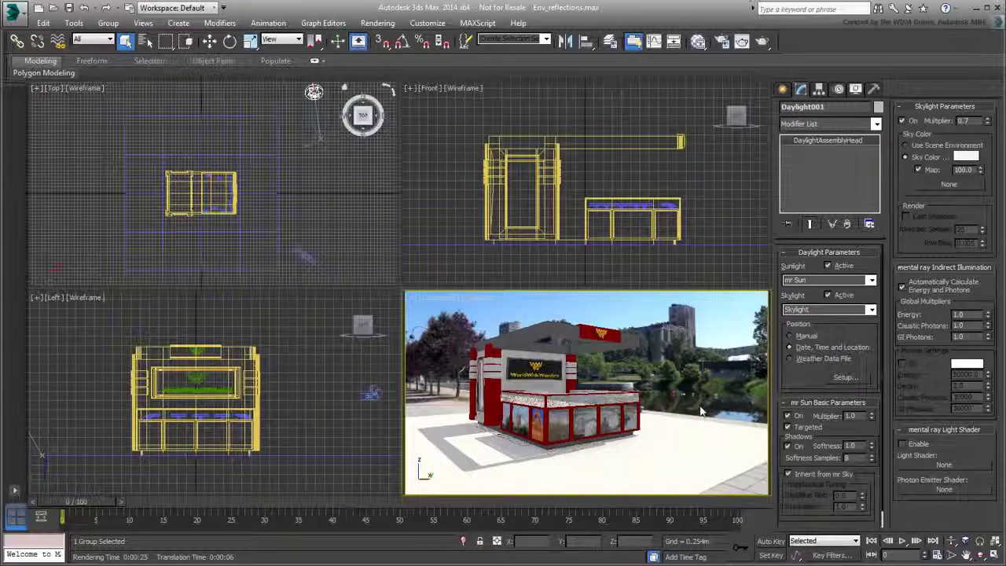